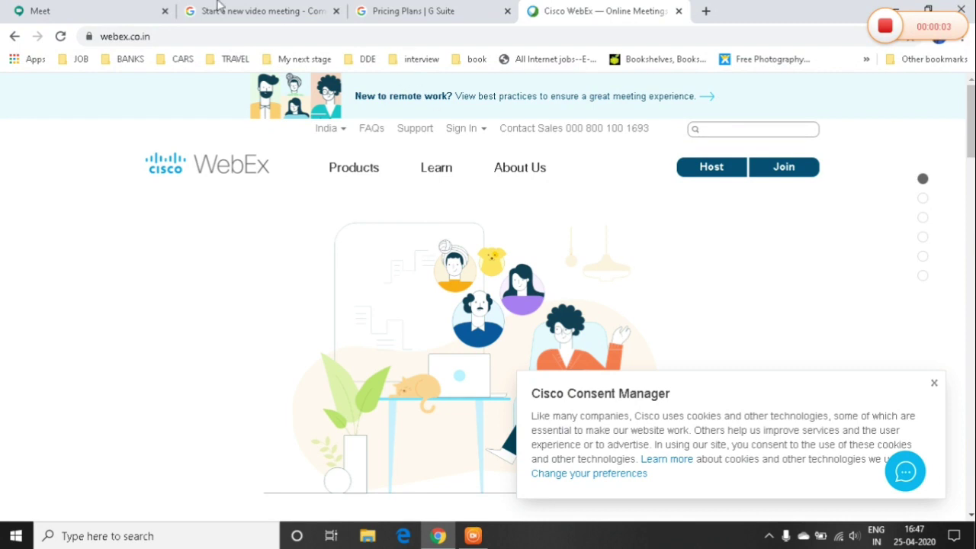
# Use the Host button on the webex.co.in home page to bring up the Webex sign-in window.
pyautogui.click(173, 34)
pyautogui.press('End')
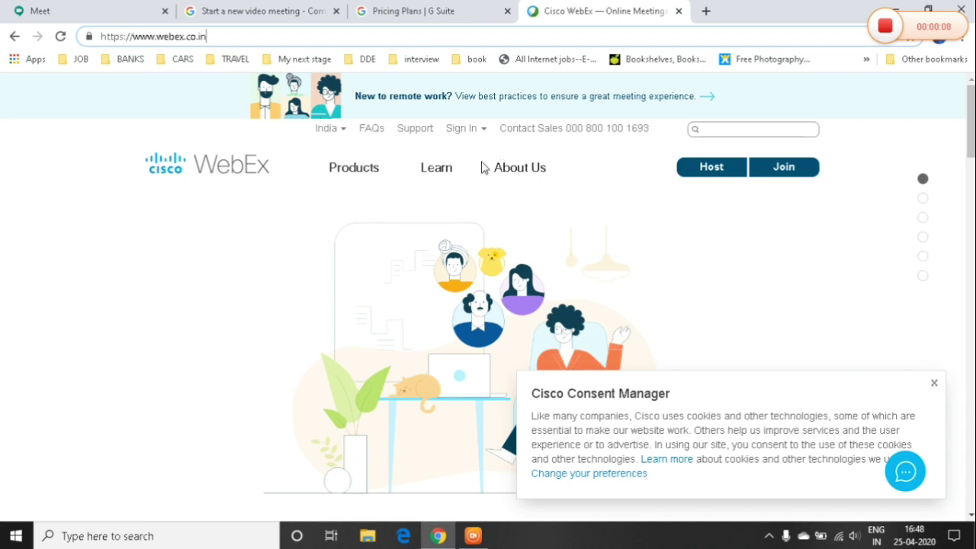
pyautogui.click(21, 260)
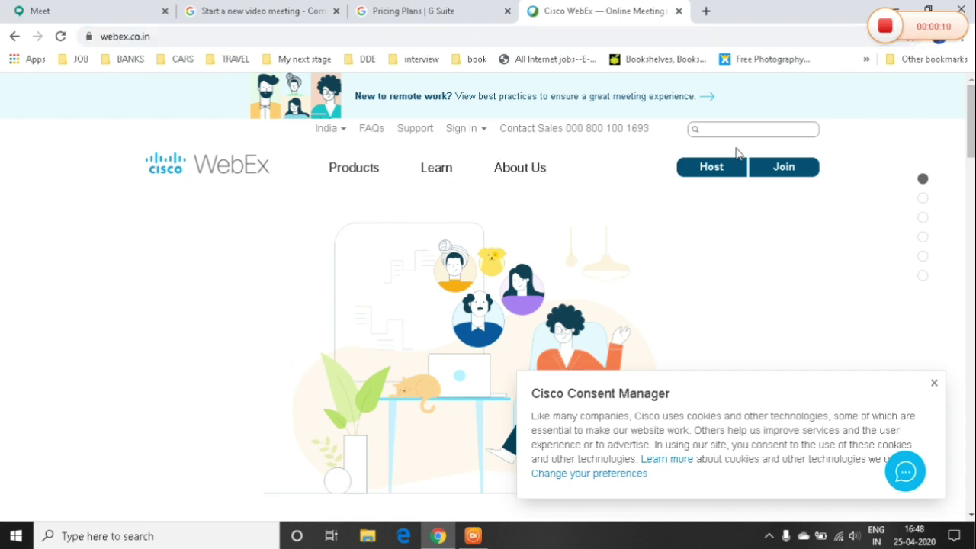
pyautogui.click(723, 171)
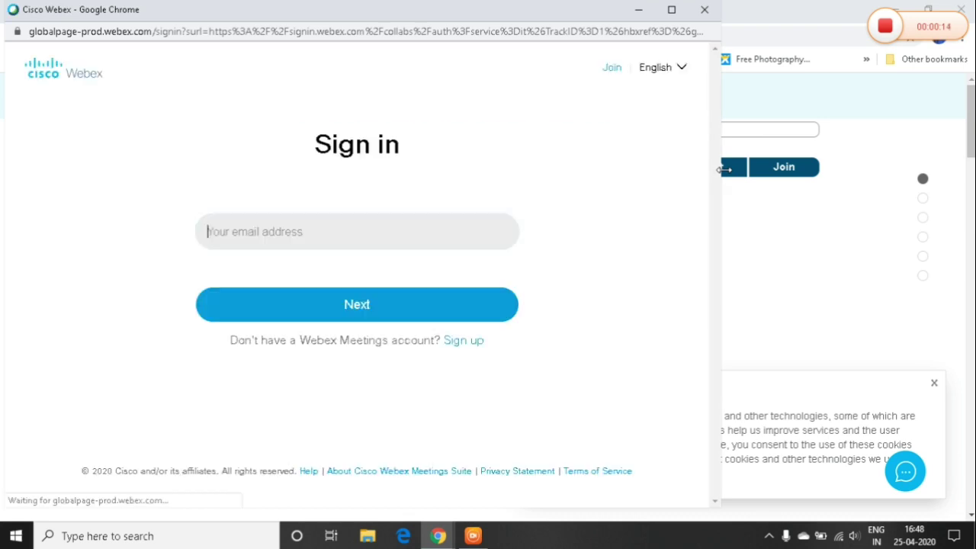
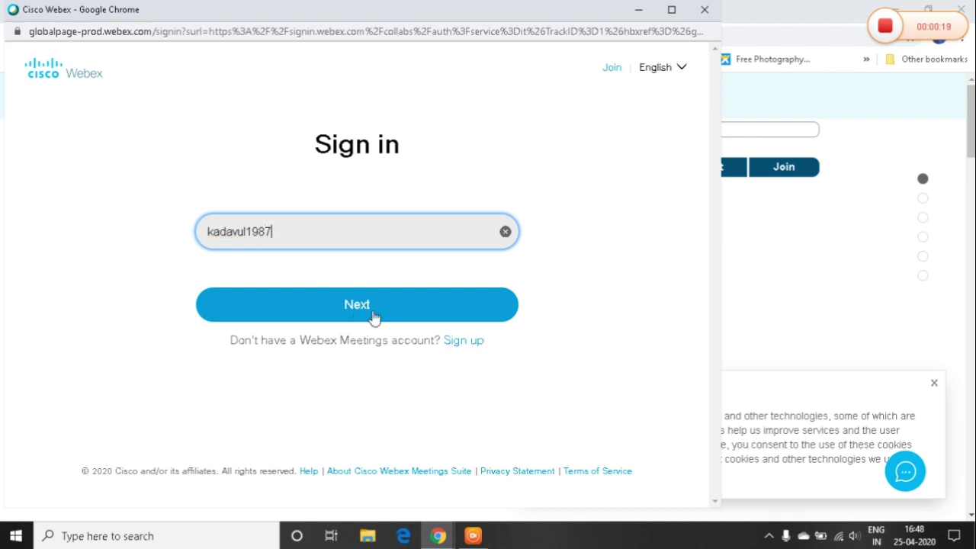
# Go to the free-plan sign-up page at cart.webex.com/sign-up and maximize its window.
pyautogui.click(450, 346)
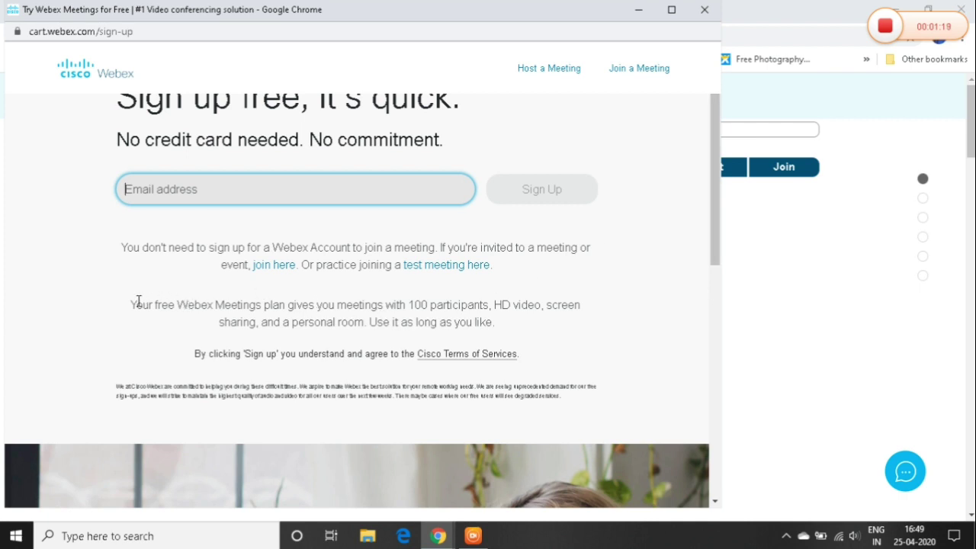
pyautogui.moveTo(135, 302); pyautogui.dragTo(492, 324)
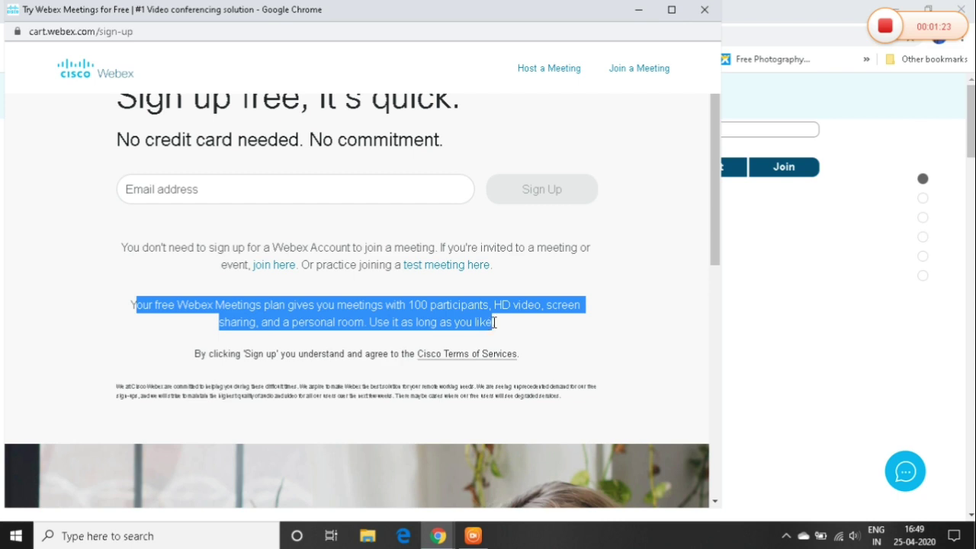
pyautogui.click(453, 320)
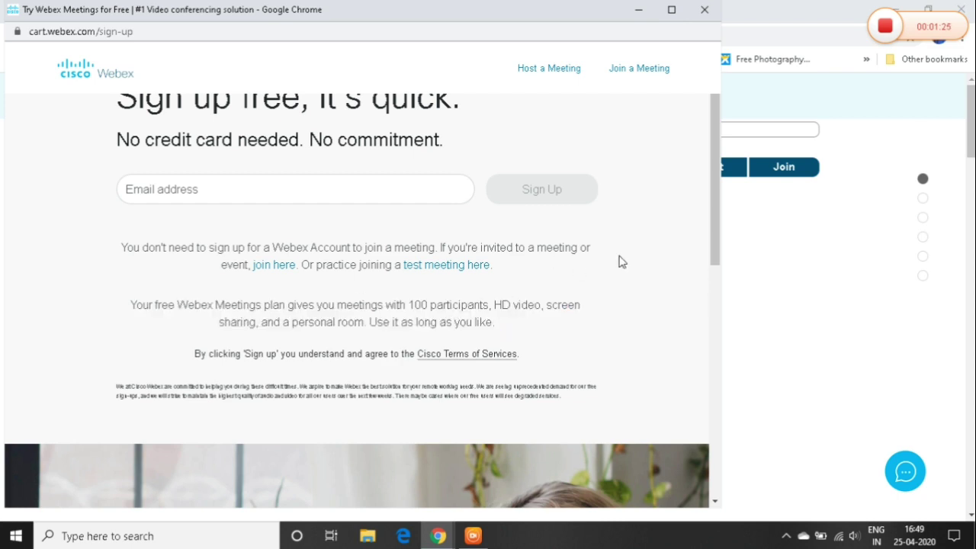
pyautogui.moveTo(711, 187); pyautogui.dragTo(717, 161)
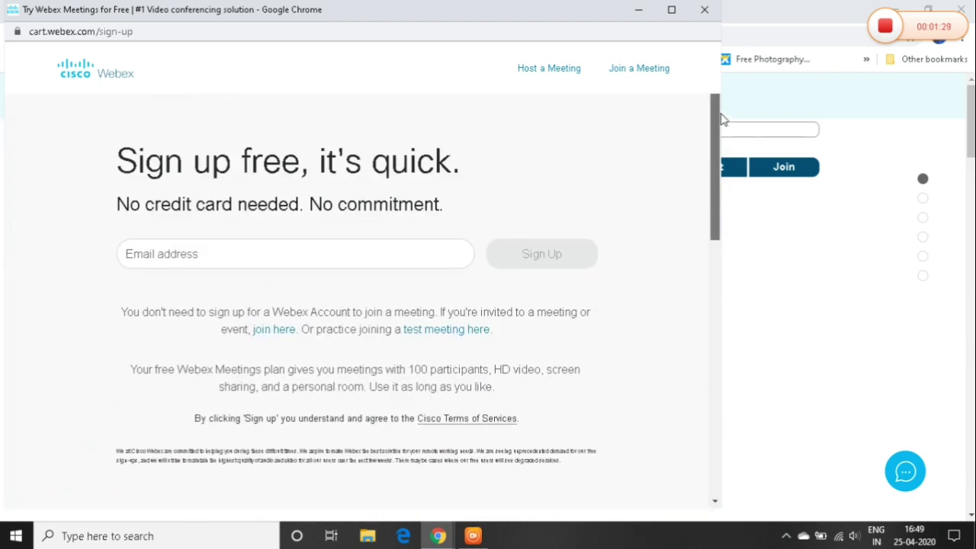
pyautogui.doubleClick(469, 21)
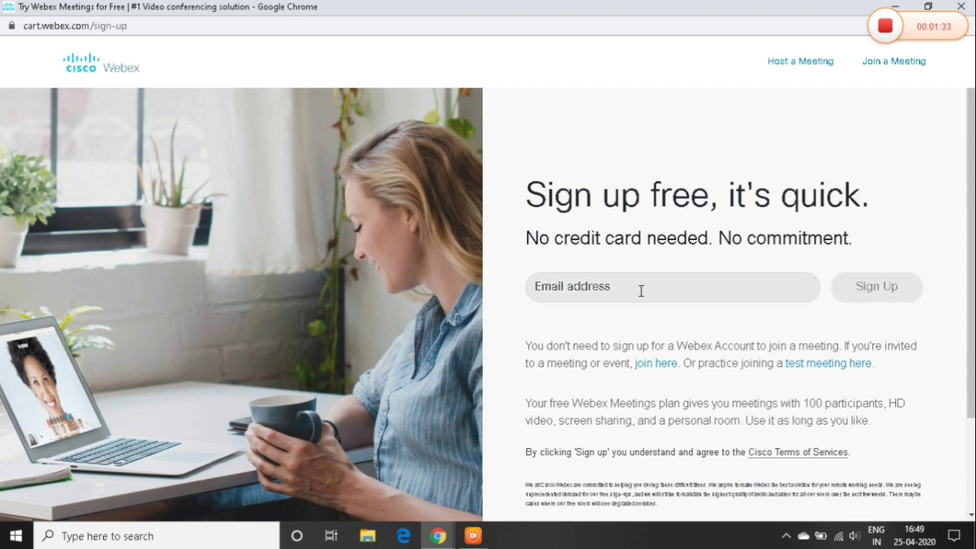
# Enter your Gmail address in the Email address field and submit it with Sign Up.
pyautogui.click(638, 288)
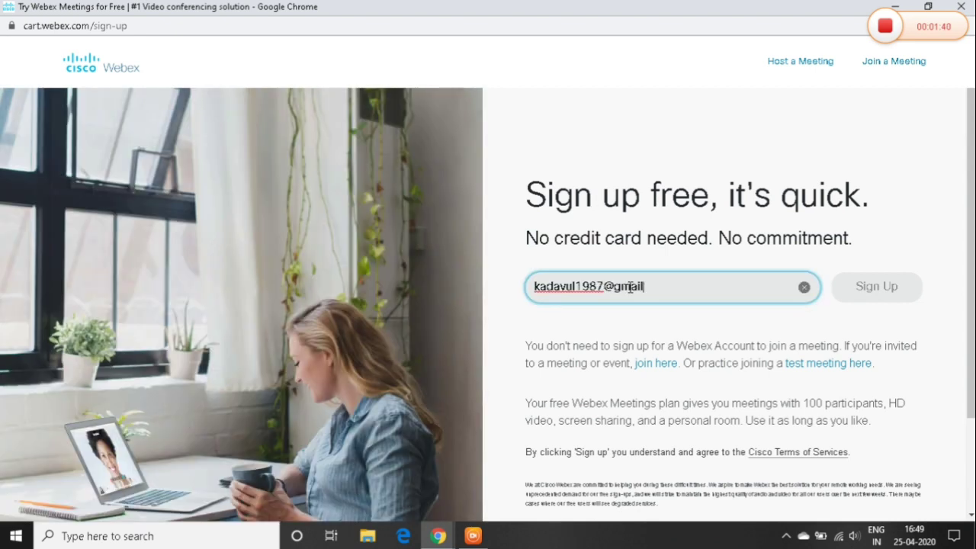
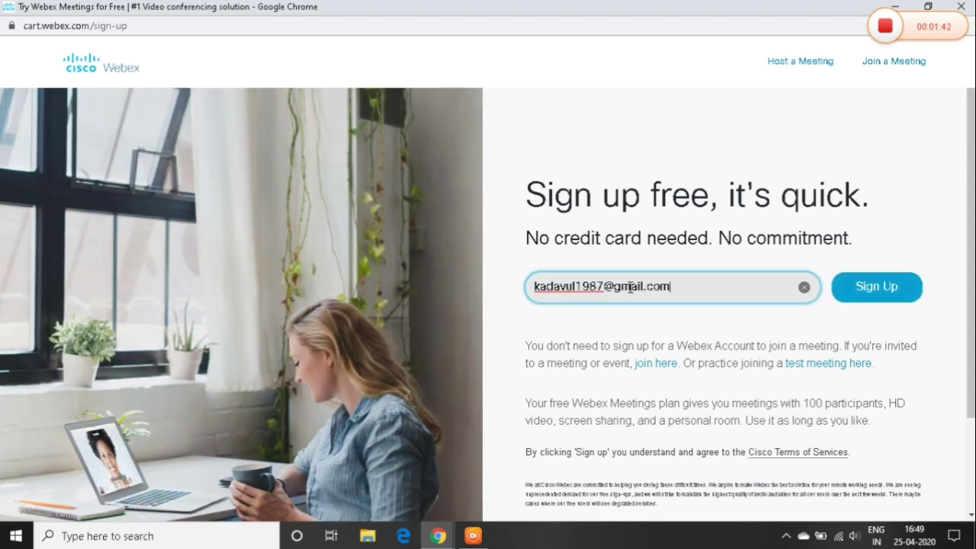
pyautogui.click(893, 299)
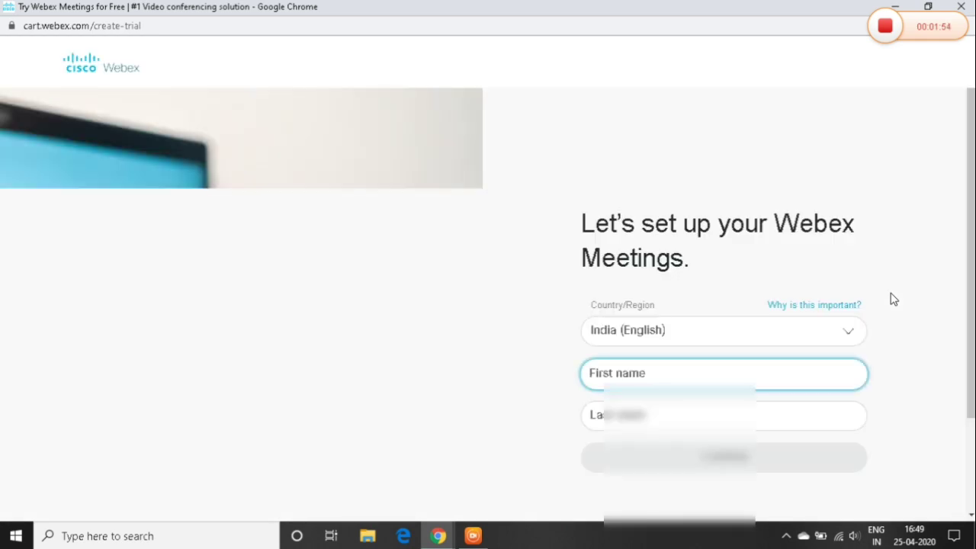
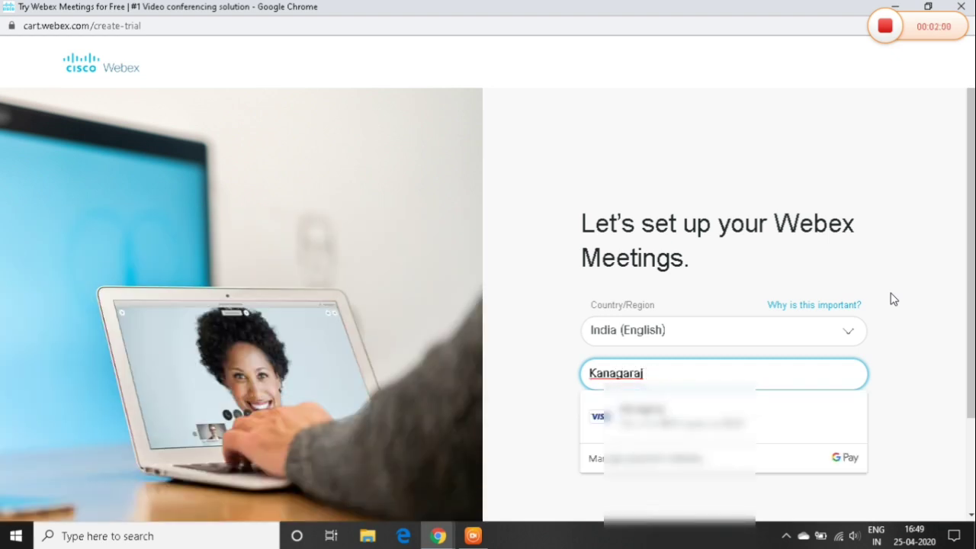
# Fill in your first and last name on the setup form and continue to create the account.
pyautogui.click(938, 392)
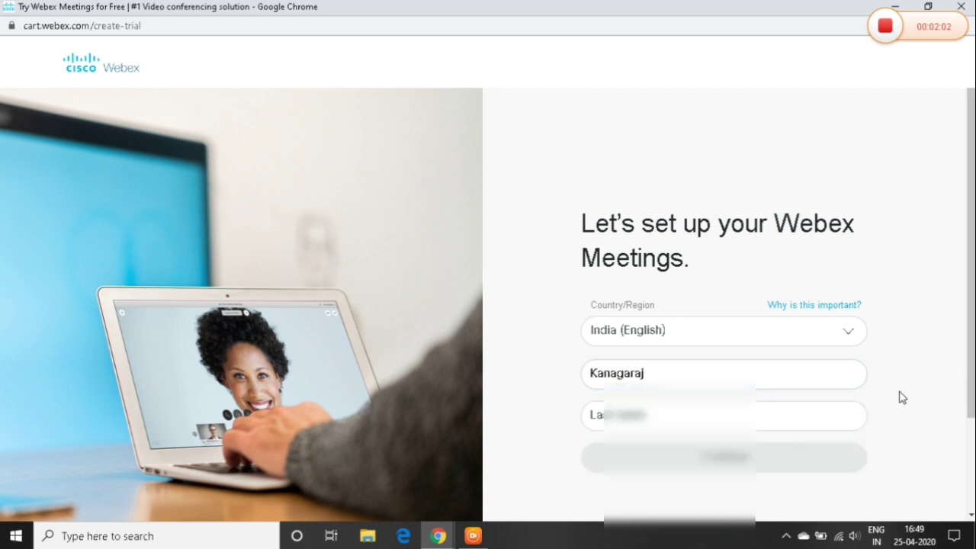
pyautogui.click(696, 418)
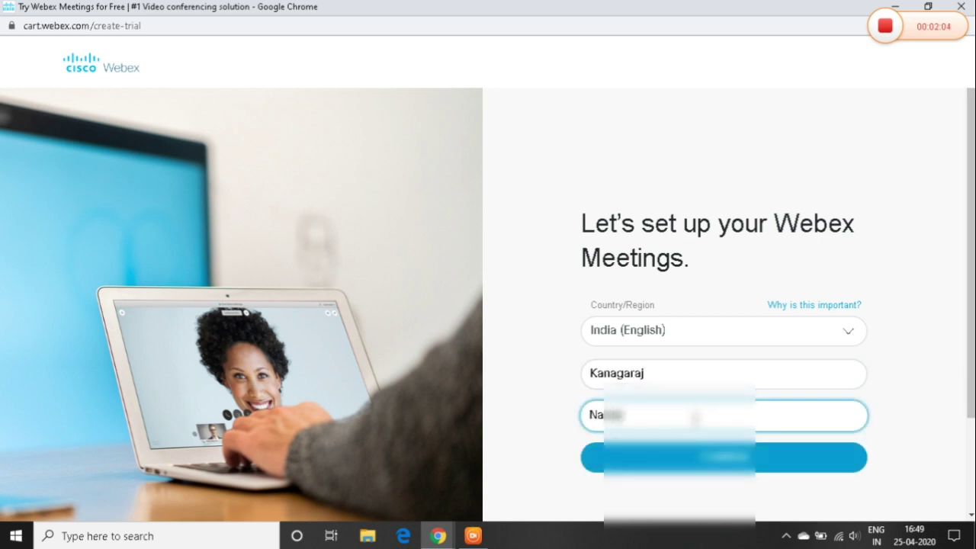
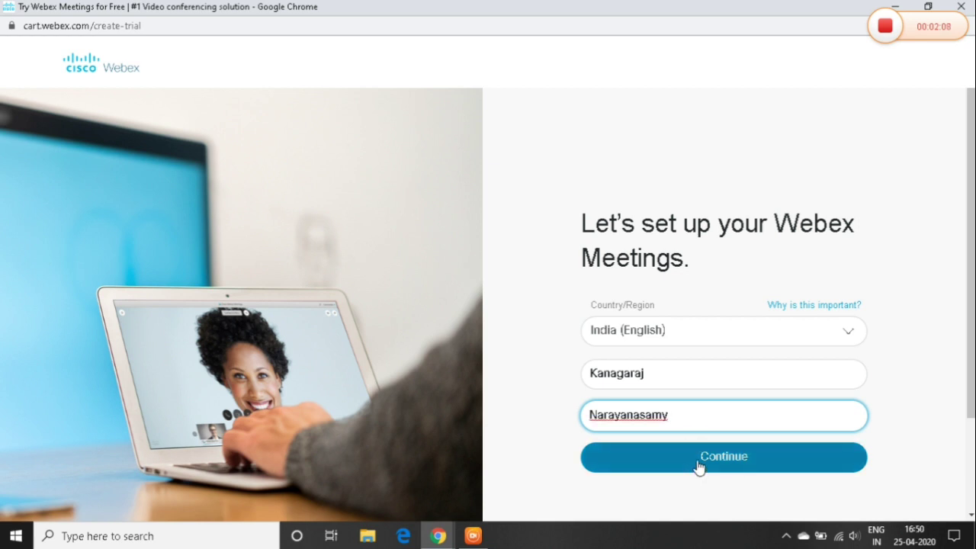
pyautogui.click(699, 462)
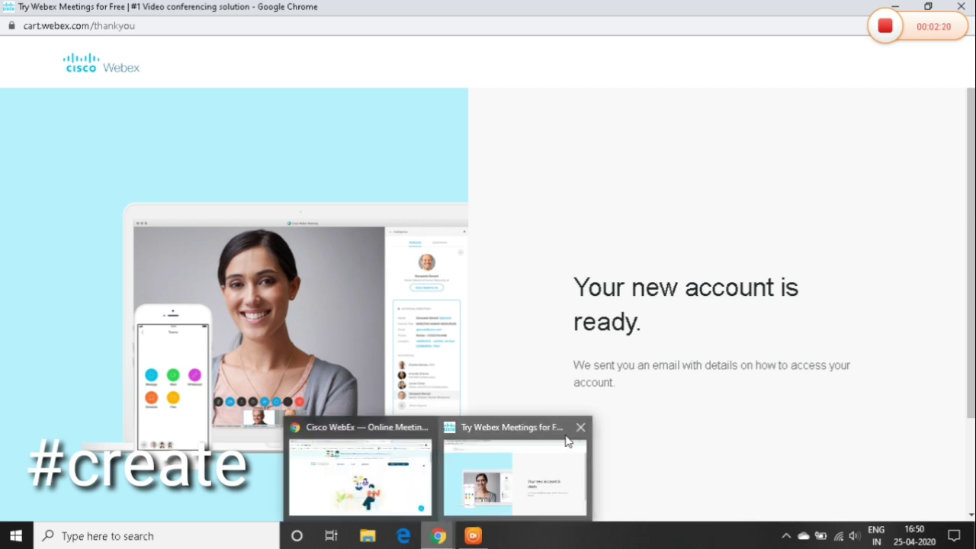
# Read the access-details note, then switch back to the browser window with the Webex home page.
pyautogui.scroll(-2, 973, 408)
pyautogui.scroll(2, 973, 347)
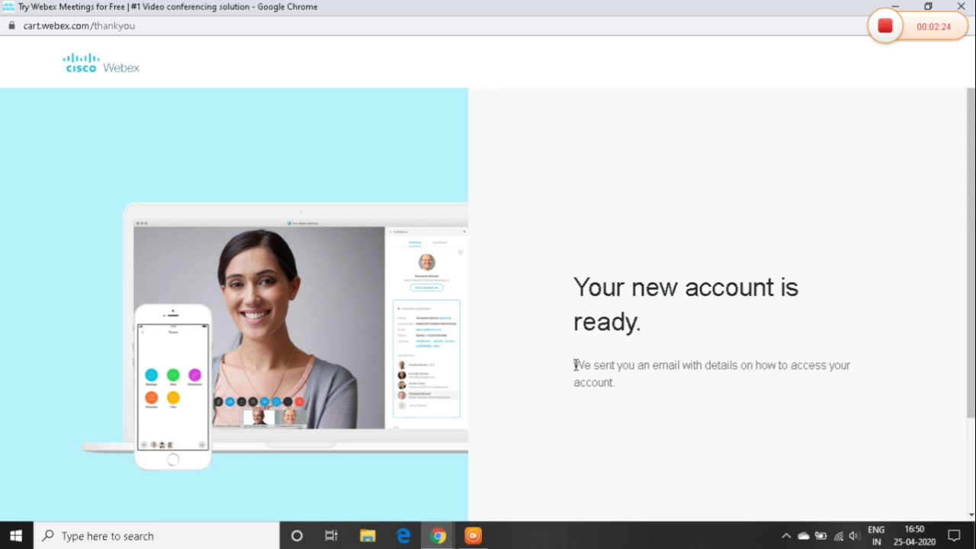
pyautogui.moveTo(575, 365); pyautogui.dragTo(655, 387)
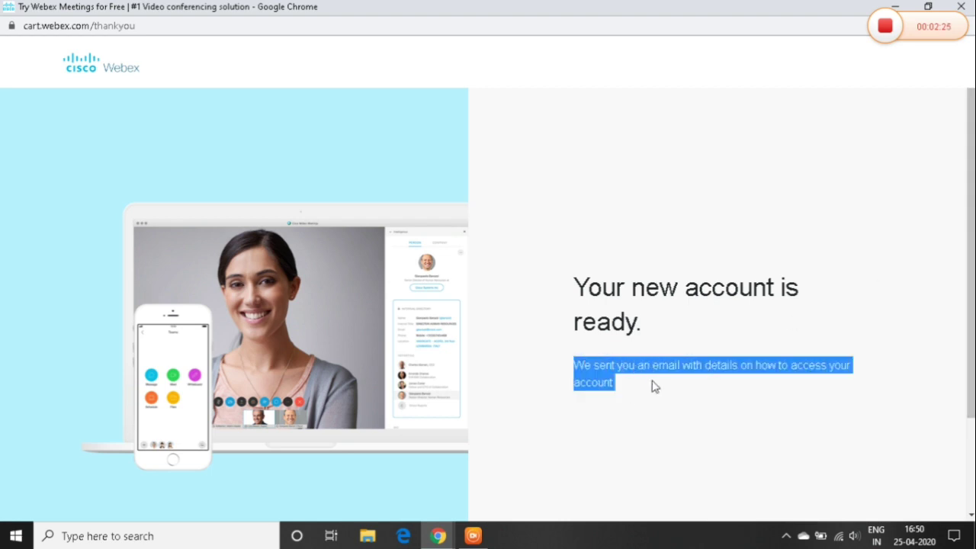
pyautogui.click(603, 420)
pyautogui.click(436, 536)
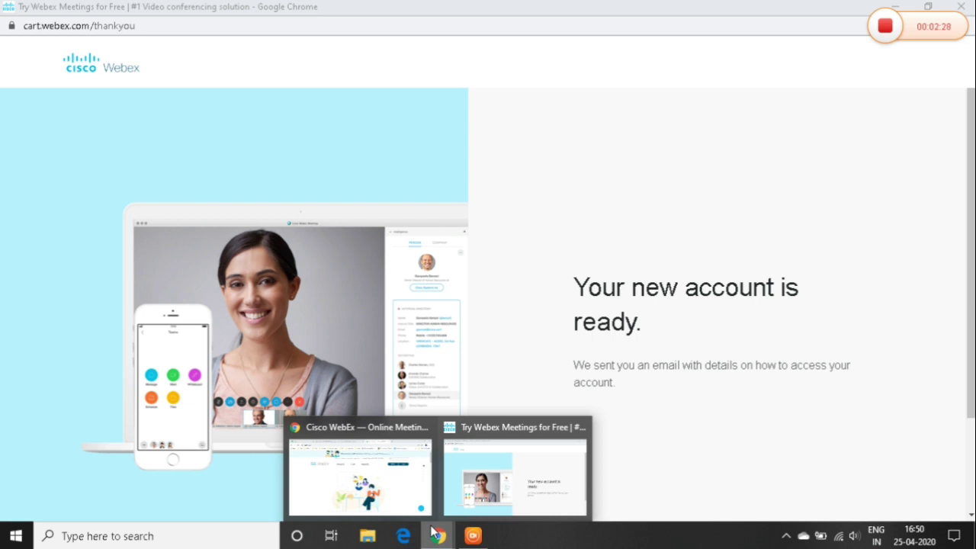
pyautogui.click(404, 486)
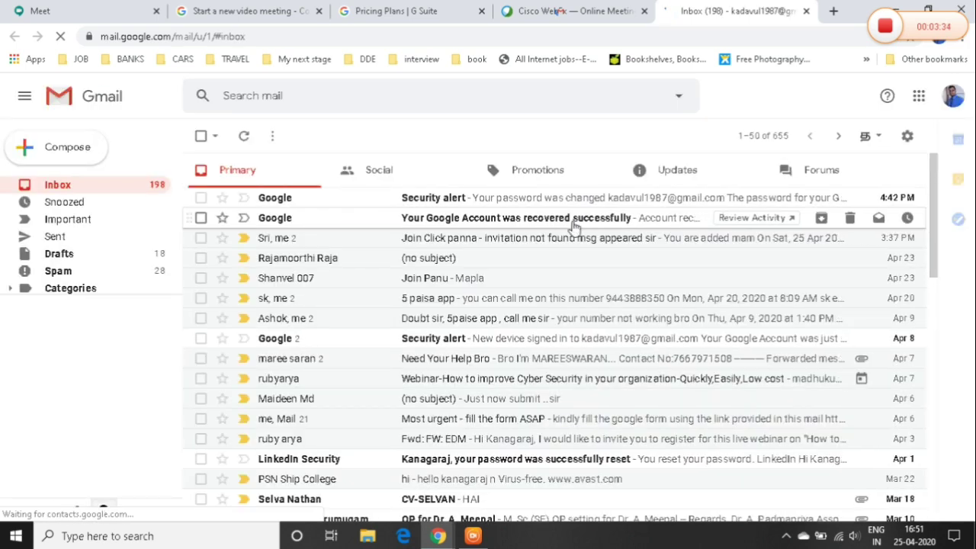
# In Gmail's Updates, open the Cisco Webex account information email, show images, and follow Create Password.
pyautogui.click(681, 175)
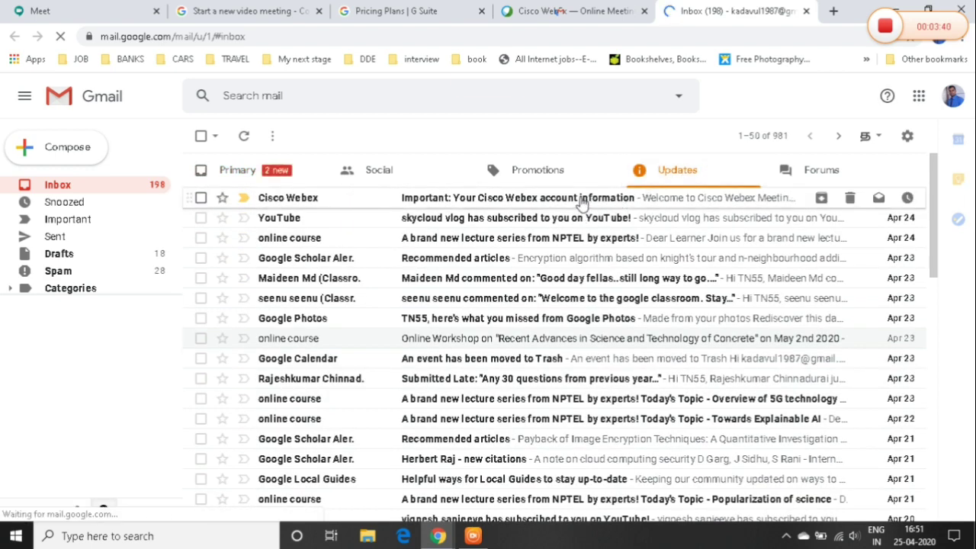
pyautogui.click(581, 203)
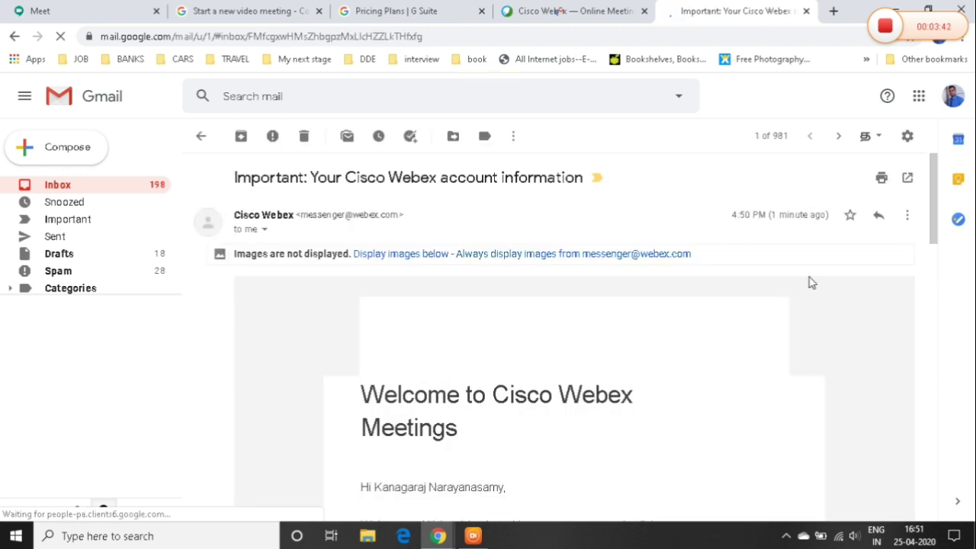
pyautogui.click(379, 257)
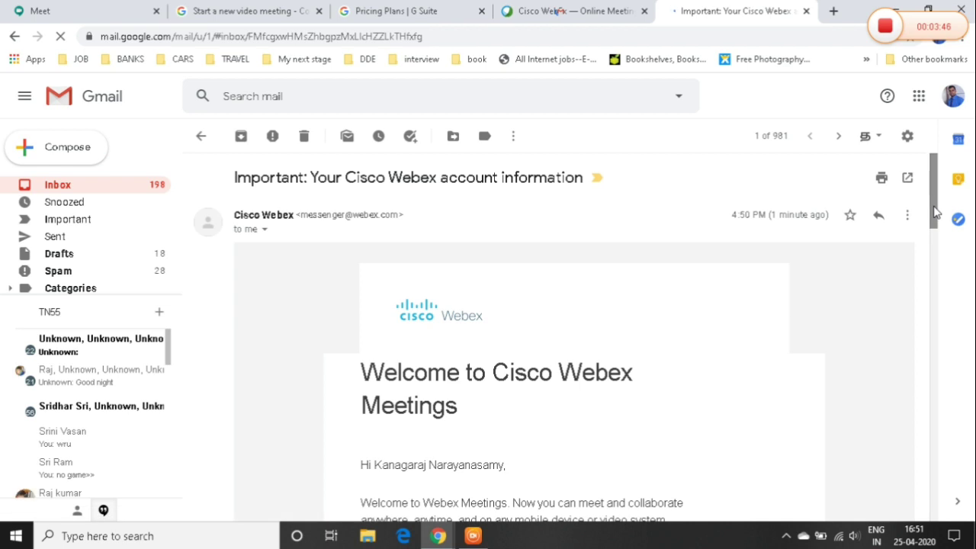
pyautogui.moveTo(936, 211); pyautogui.dragTo(937, 272)
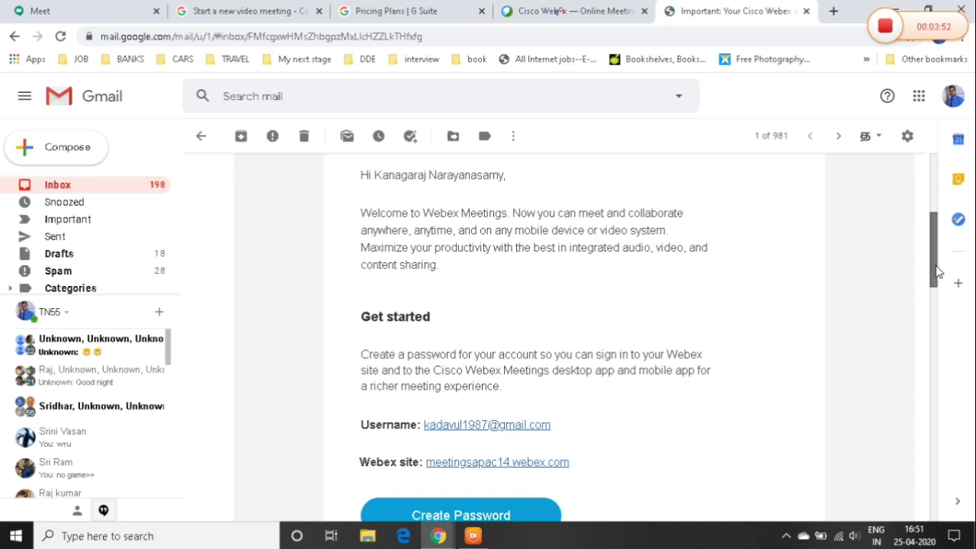
pyautogui.moveTo(937, 273); pyautogui.dragTo(938, 306)
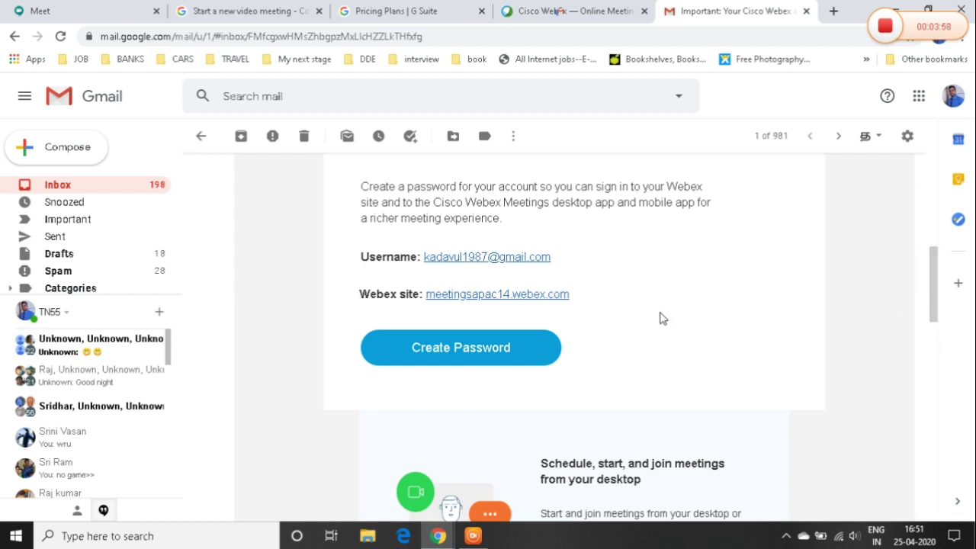
pyautogui.click(471, 349)
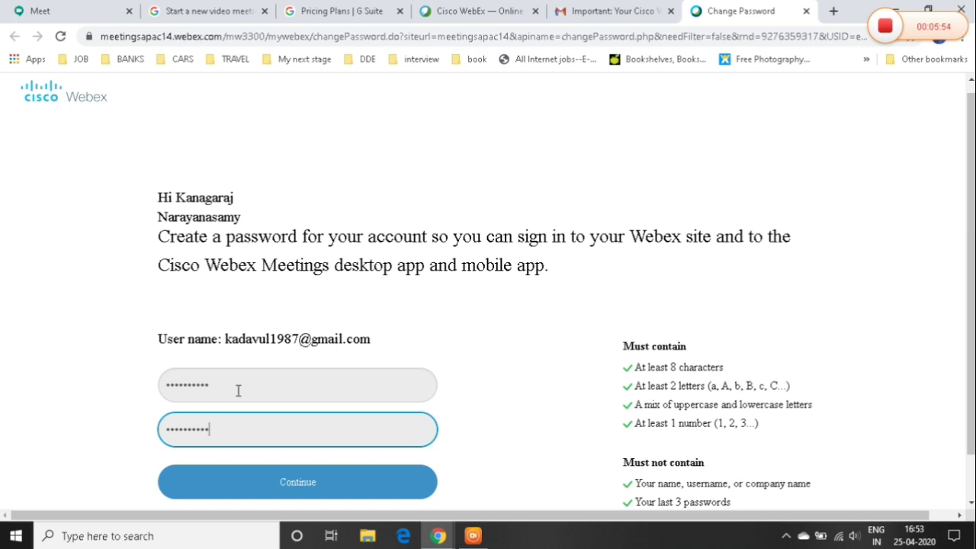
# Submit the new account password and decline Chrome's offer to save it.
pyautogui.scroll(-1, 542, 395)
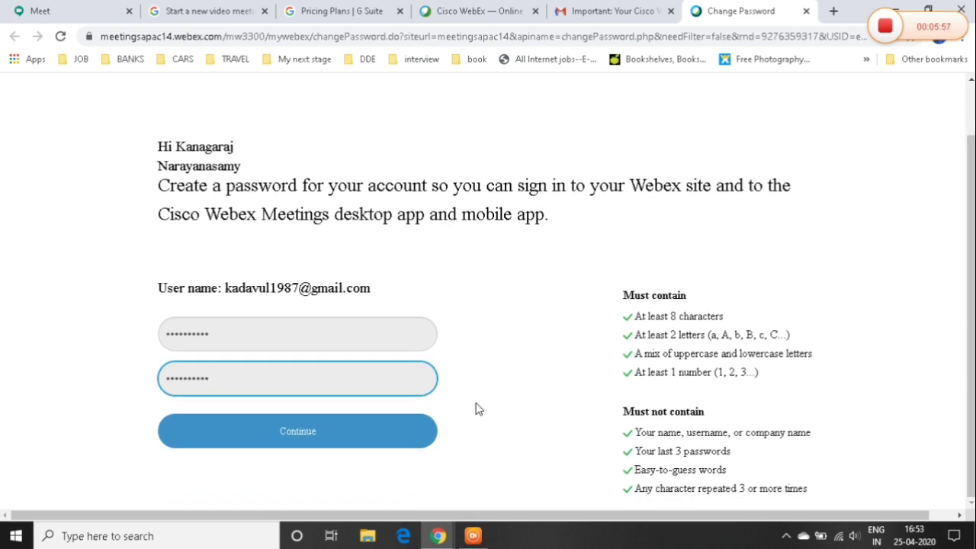
pyautogui.click(313, 432)
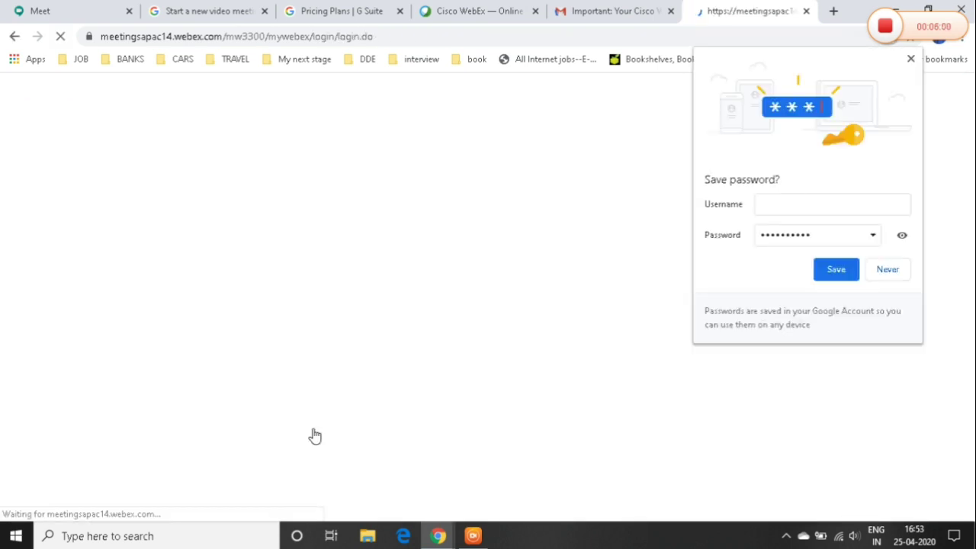
pyautogui.click(901, 273)
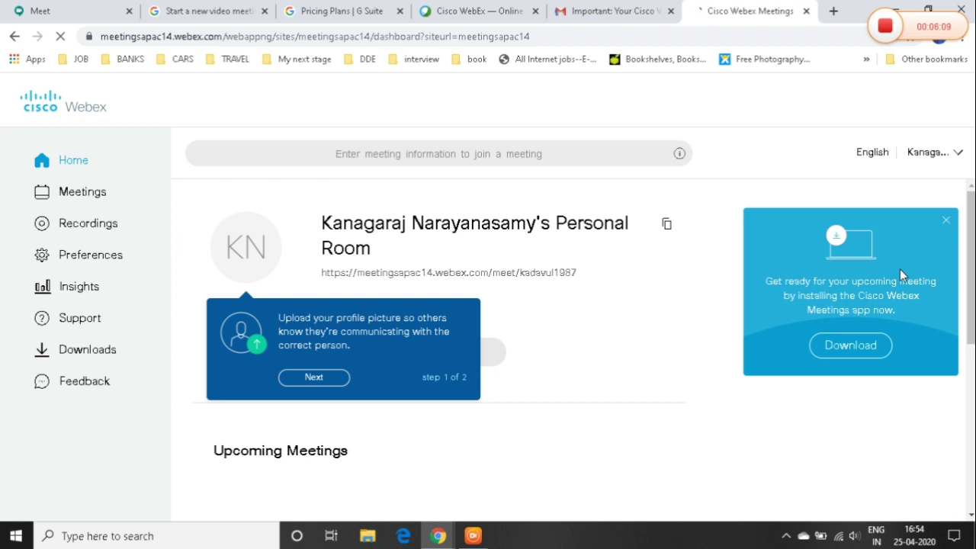
# Dismiss the welcome tips, review the Personal Room link and join options, then start a meeting.
pyautogui.click(314, 378)
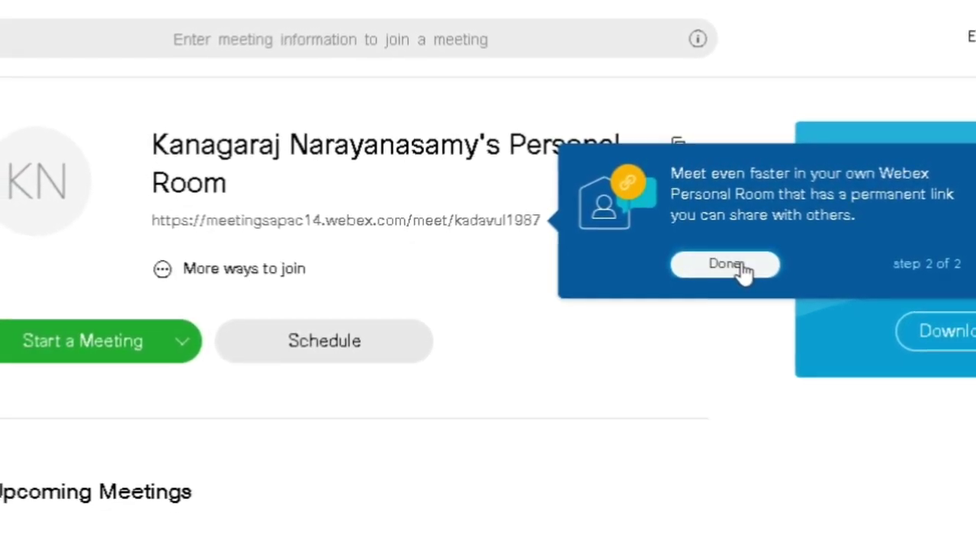
pyautogui.click(741, 265)
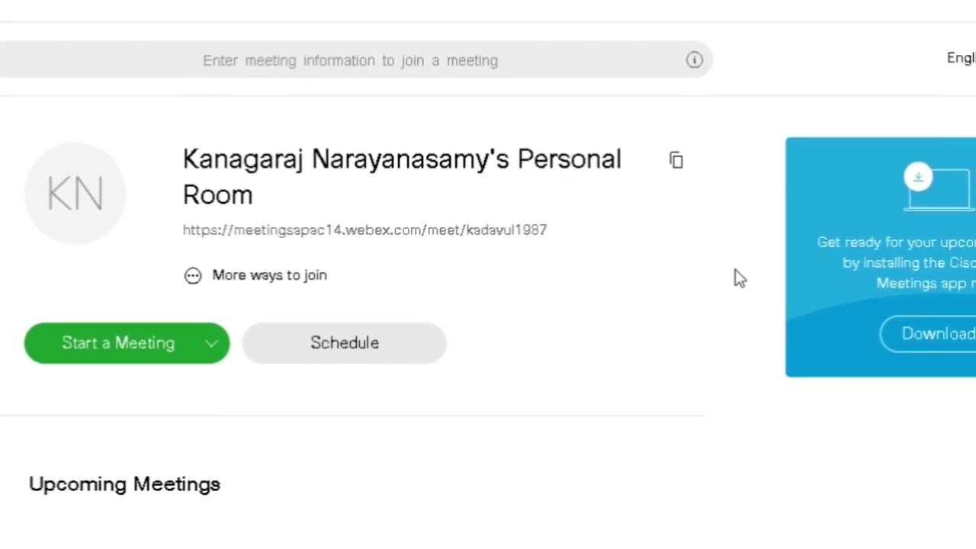
pyautogui.tripleClick(233, 243)
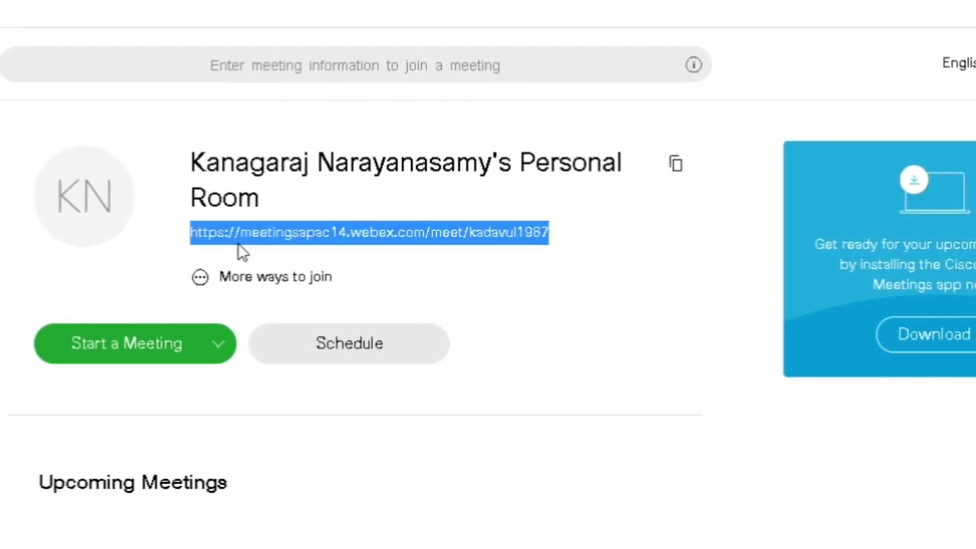
pyautogui.click(229, 279)
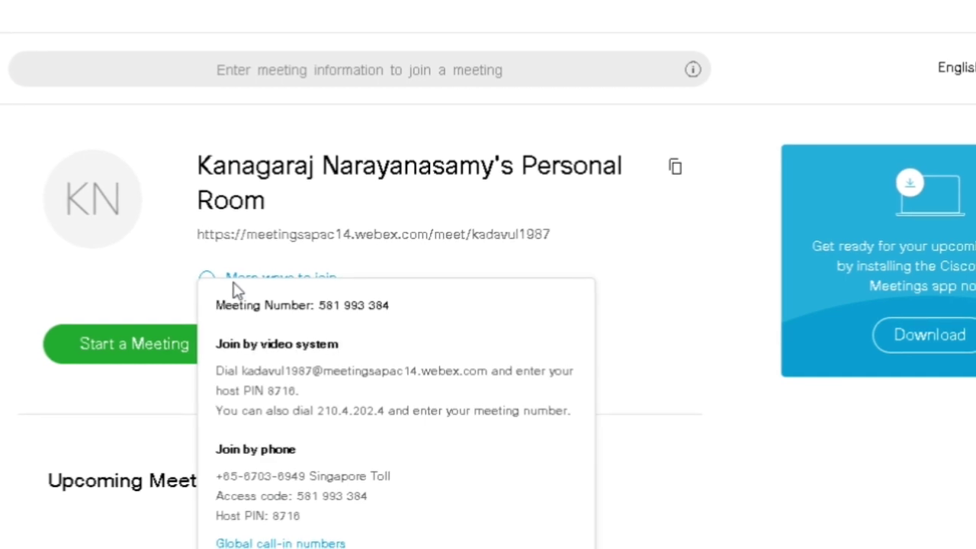
pyautogui.click(656, 470)
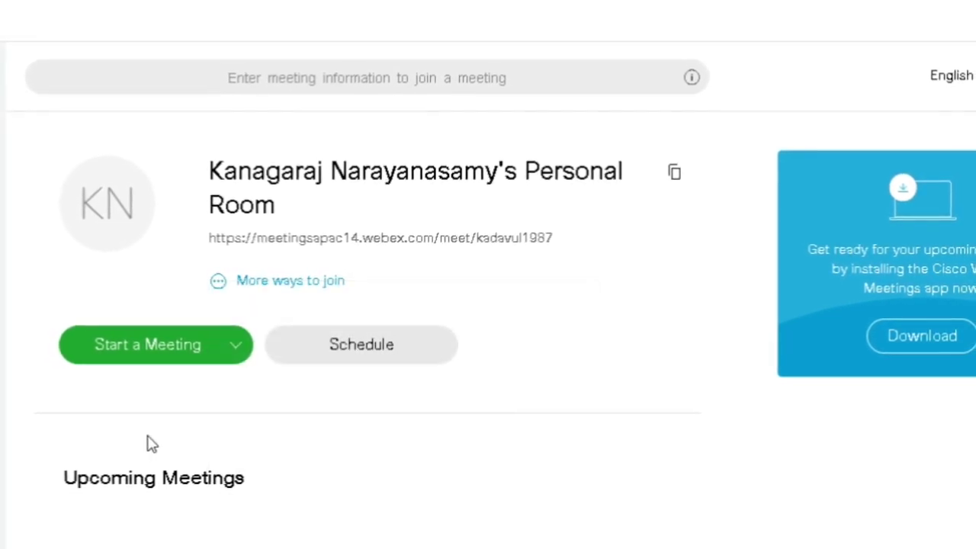
pyautogui.click(140, 362)
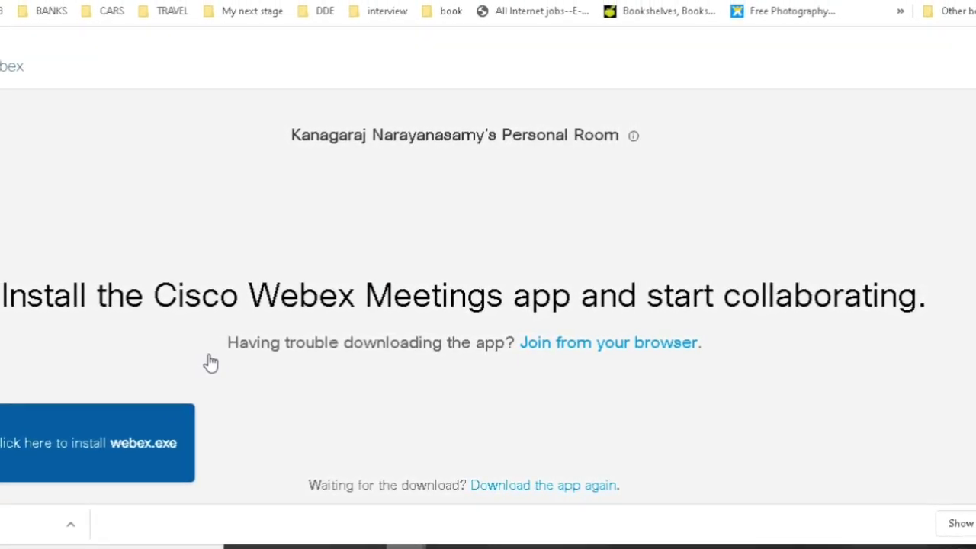
# Run webex.exe from Chrome's Downloads list to install and launch Webex Meetings.
pyautogui.click(972, 522)
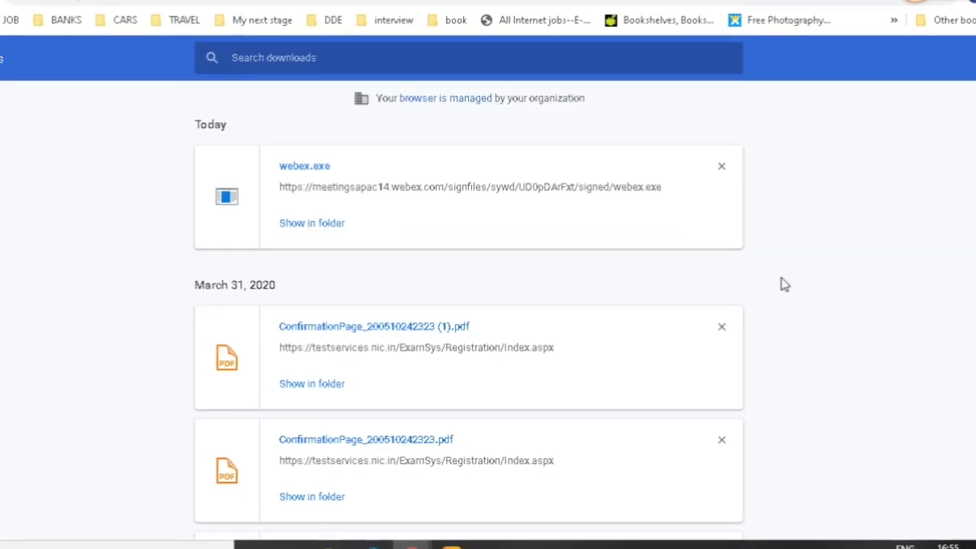
pyautogui.click(327, 180)
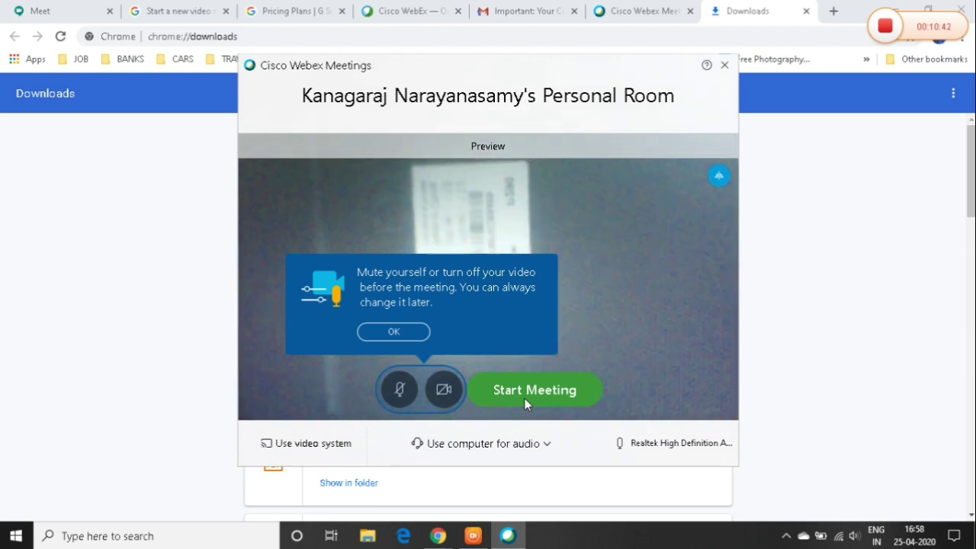
# Start the Personal Room meeting, then end it and return to the Webex dashboard tab.
pyautogui.click(524, 390)
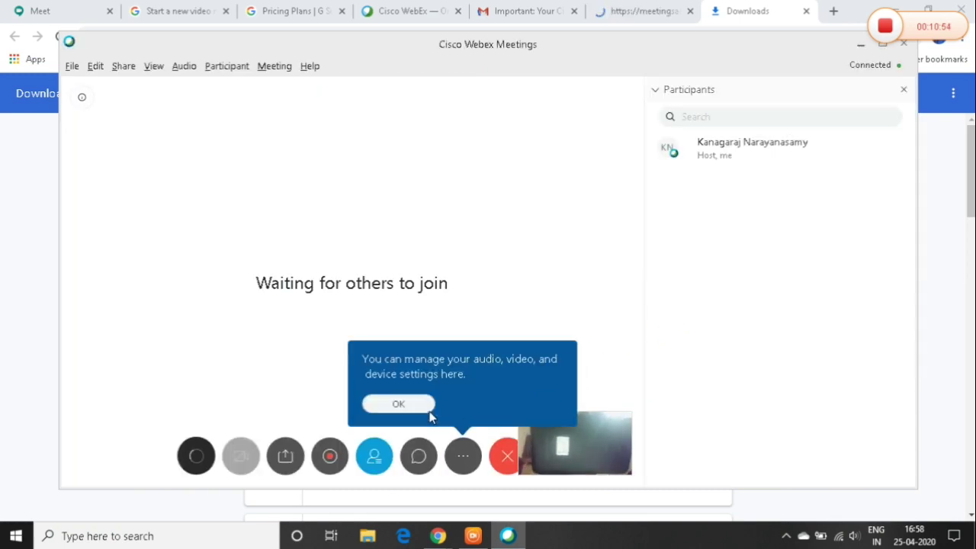
pyautogui.click(399, 405)
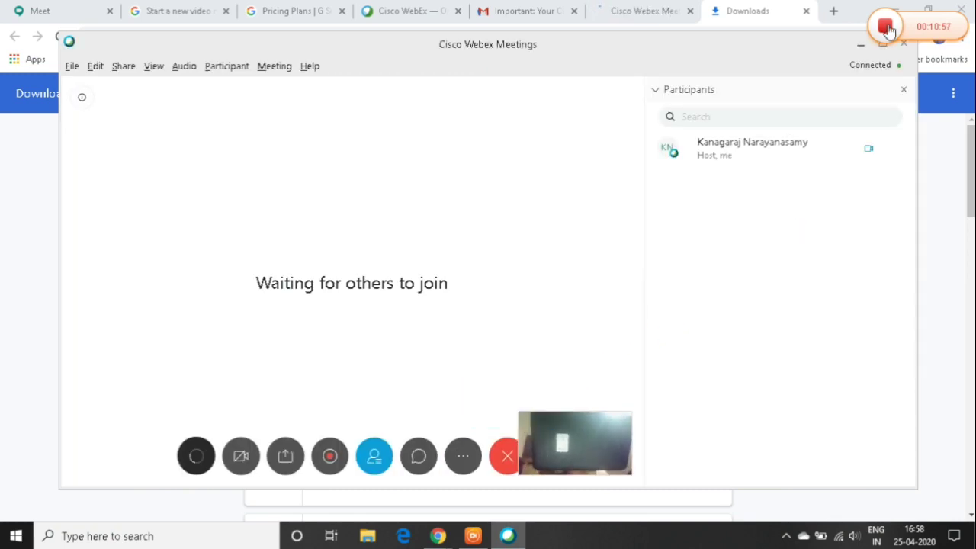
pyautogui.click(904, 46)
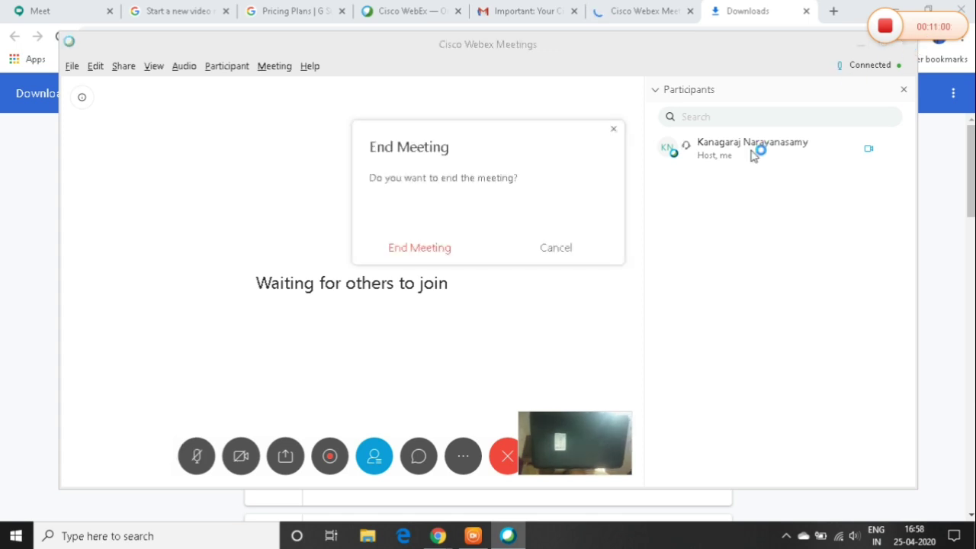
pyautogui.click(418, 251)
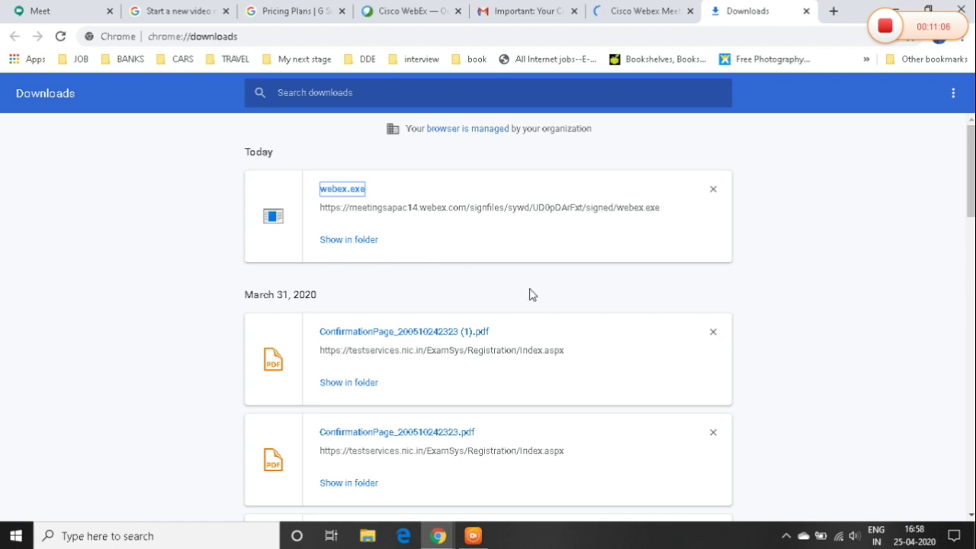
pyautogui.click(668, 5)
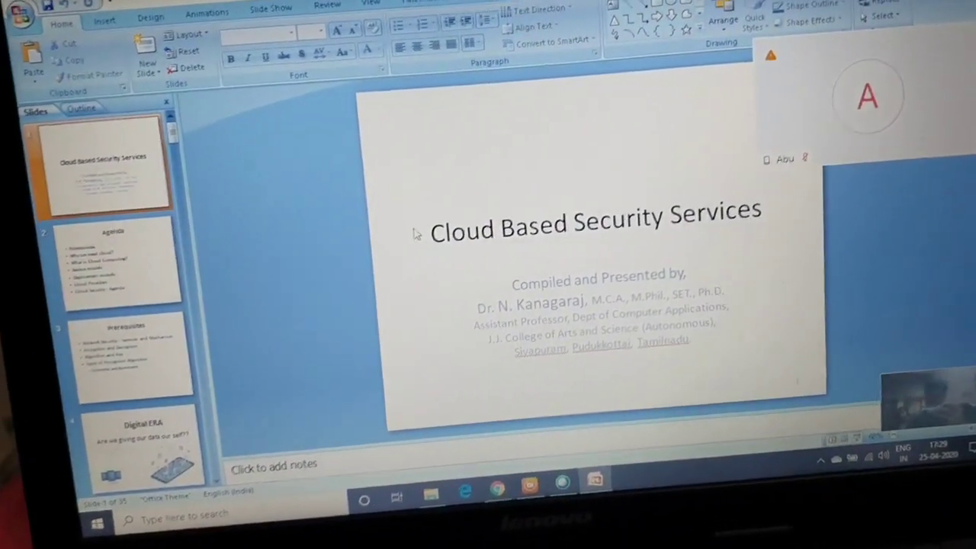
# Start the slide show, pause sharing in Webex, and show the phone's Productivity folder with Webex Meet.
pyautogui.press('F5')
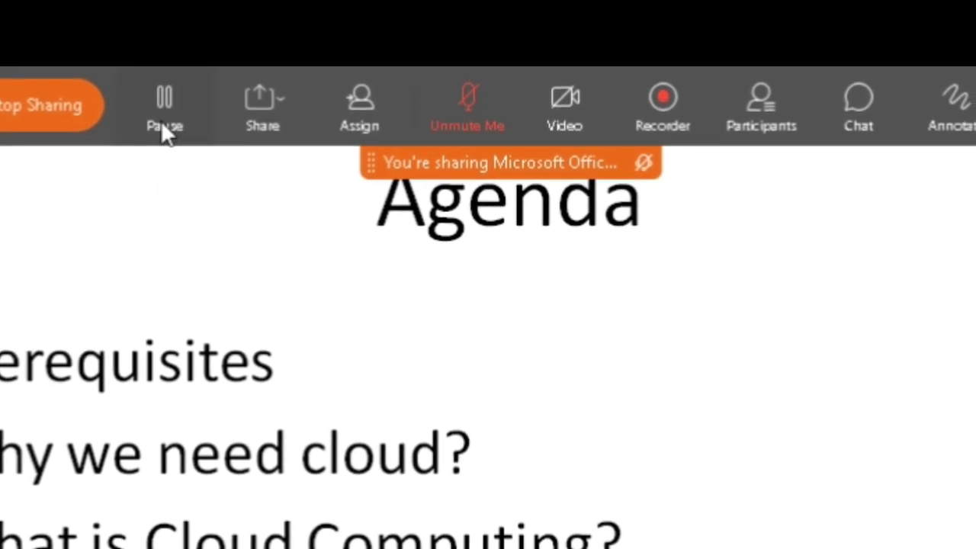
pyautogui.click(157, 126)
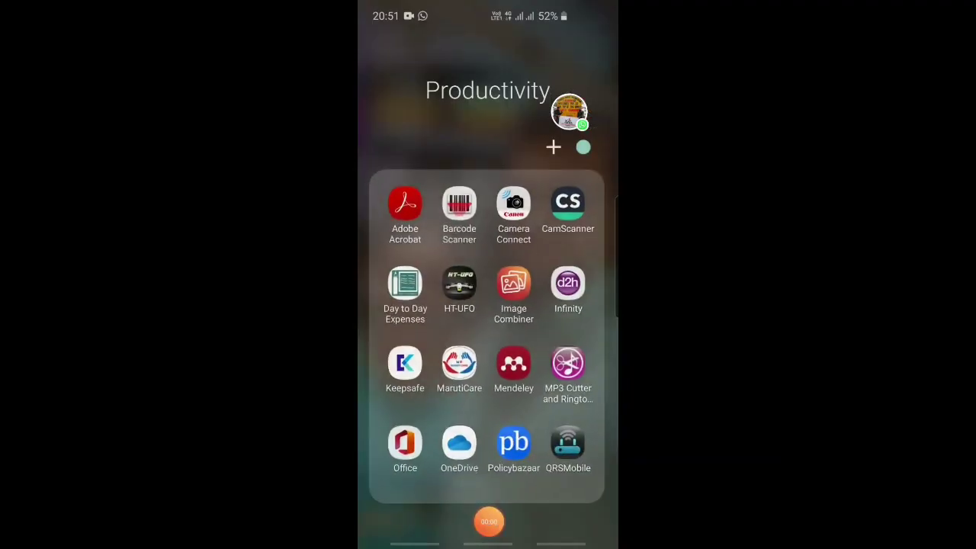
pyautogui.hscroll(1, 488, 336)
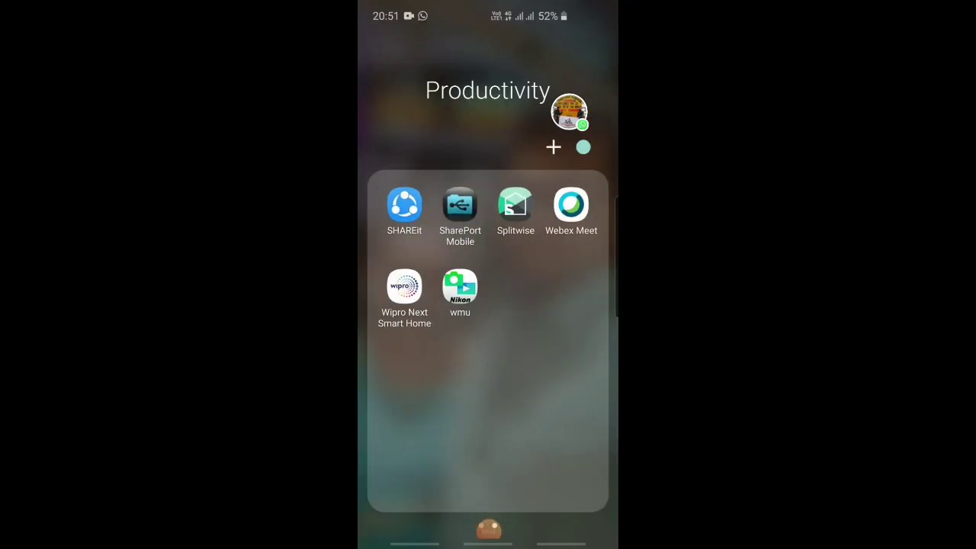
# Launch Webex Meet, start a personal-room meeting, and toggle the microphone mute off and on.
pyautogui.click(571, 204)
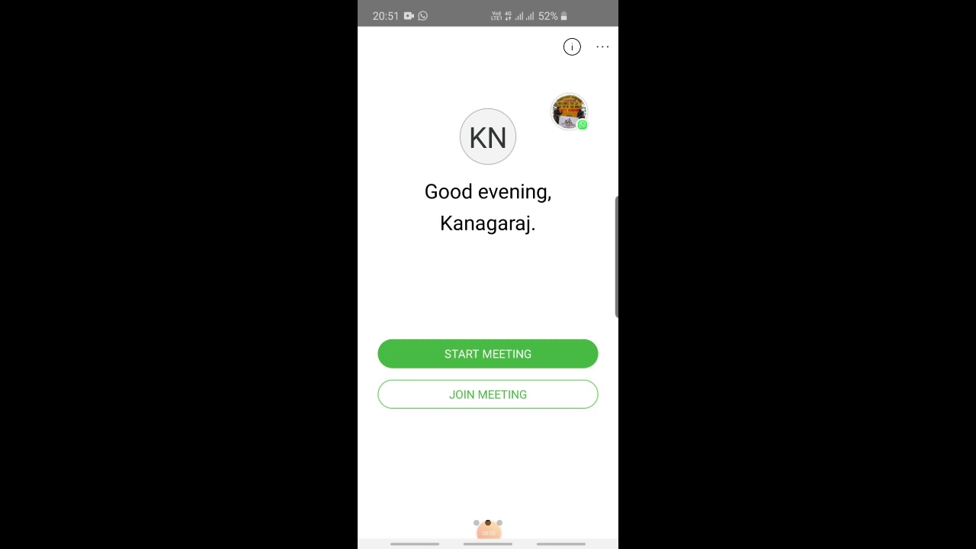
pyautogui.click(488, 353)
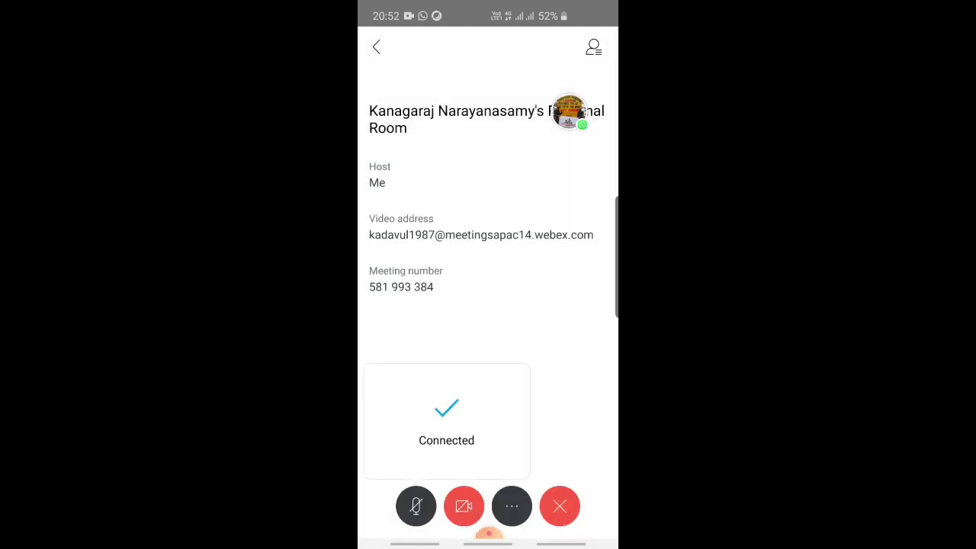
pyautogui.click(416, 507)
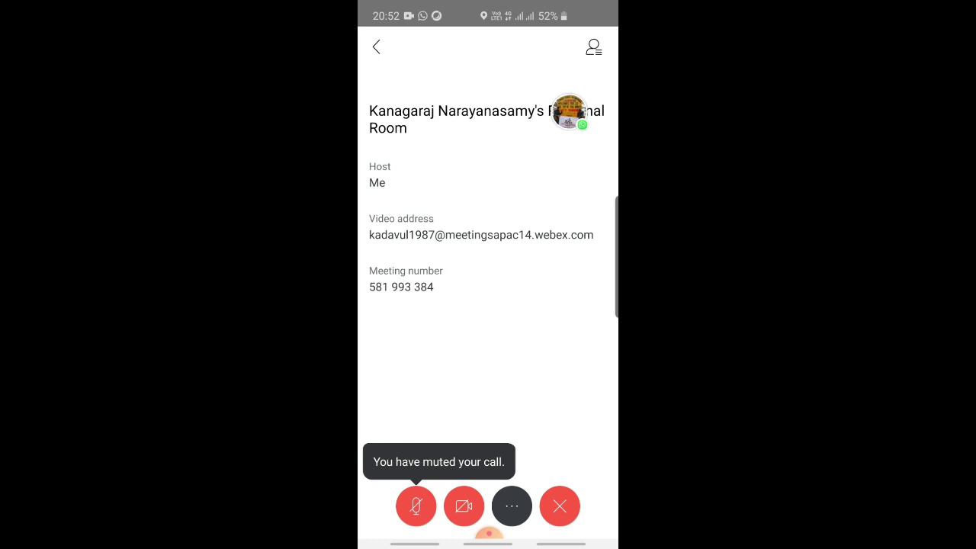
pyautogui.click(416, 507)
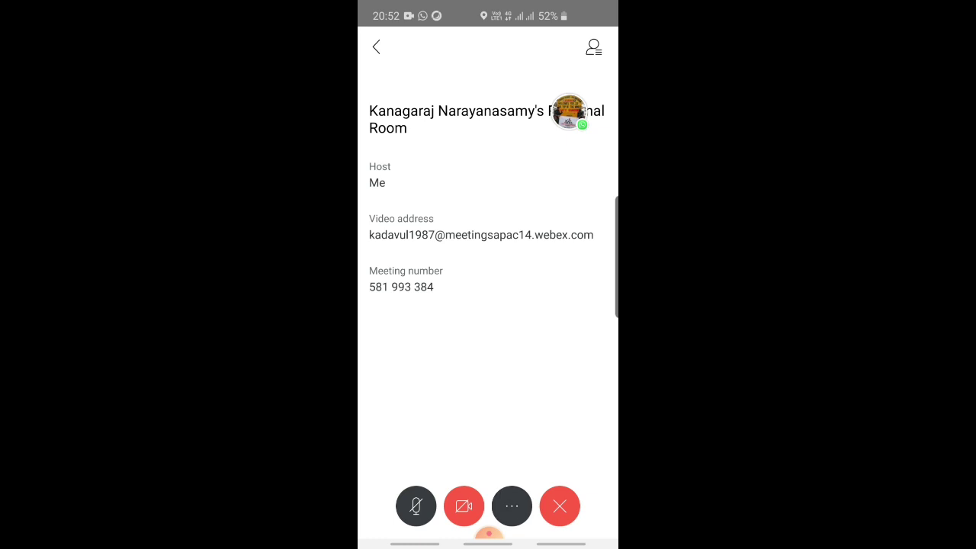
# Share the phone's screen in the meeting via Share content > Share screen, starting capture.
pyautogui.click(512, 506)
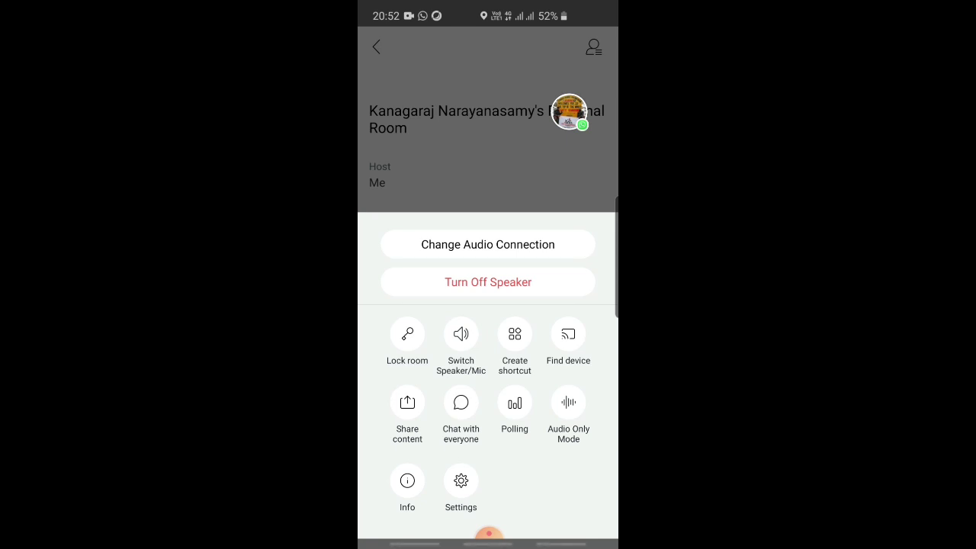
pyautogui.click(407, 412)
pyautogui.click(437, 90)
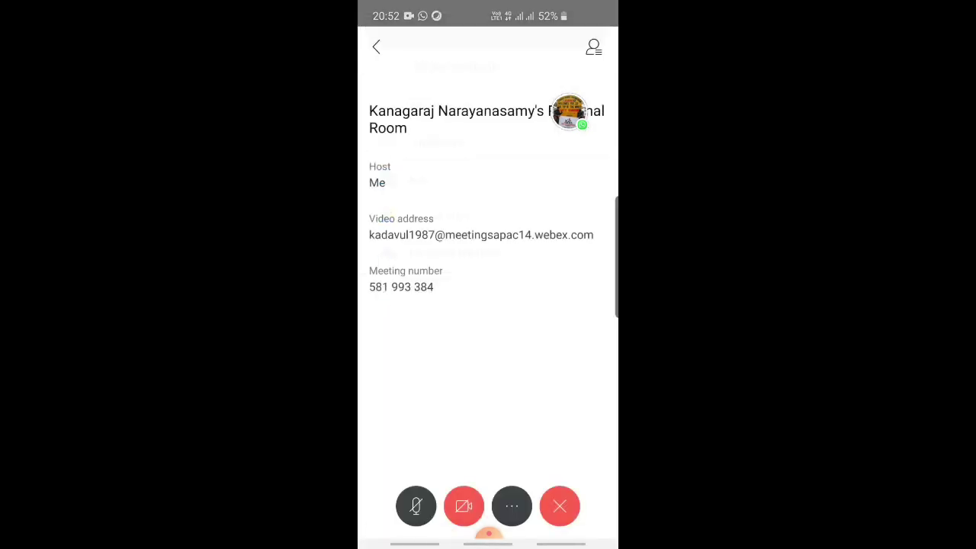
pyautogui.click(541, 500)
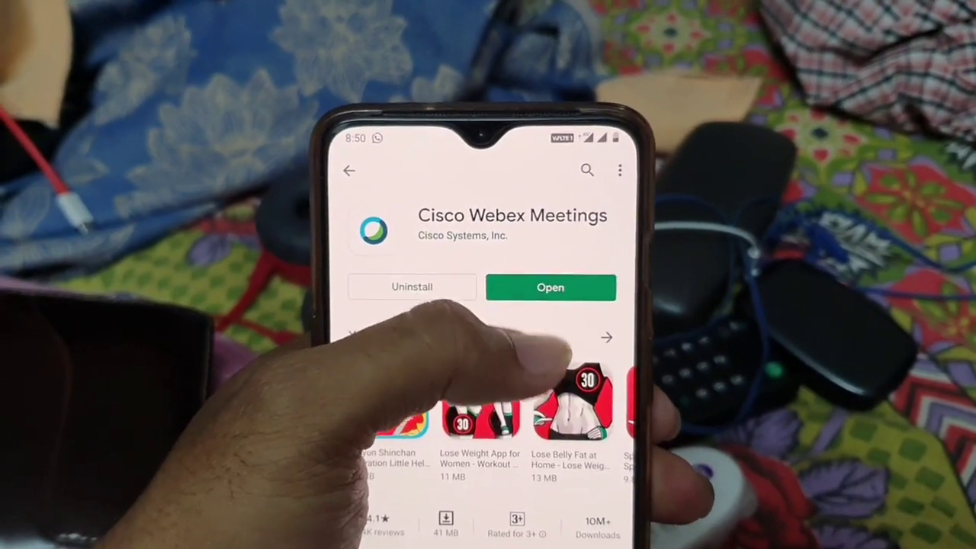
# Launch the installed Cisco Webex Meetings app from the Play Store and accept its terms of service.
pyautogui.click(540, 294)
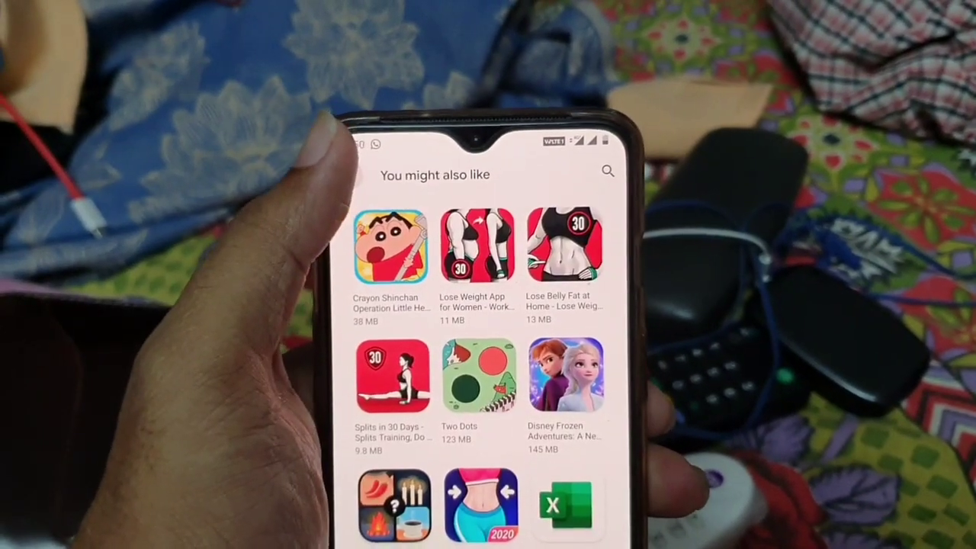
pyautogui.click(357, 175)
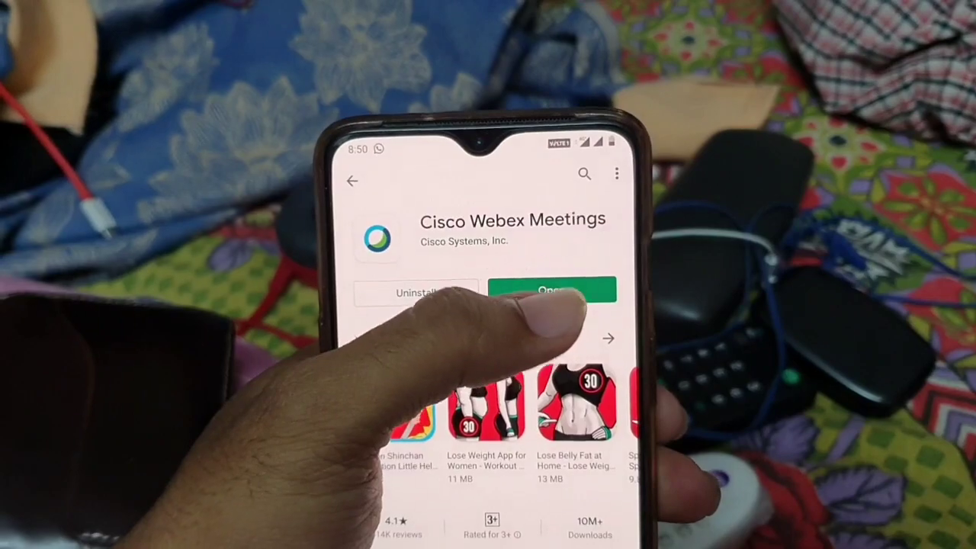
pyautogui.click(564, 292)
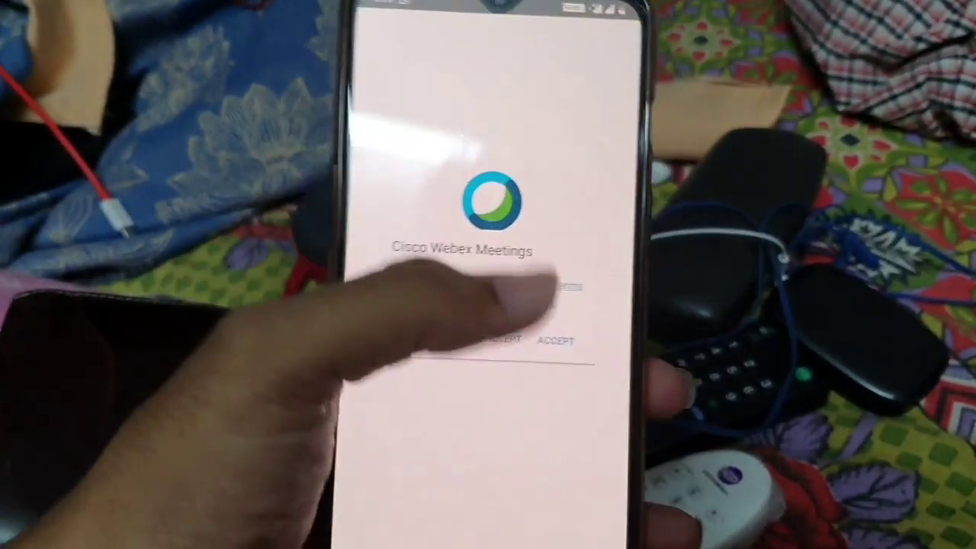
pyautogui.click(538, 339)
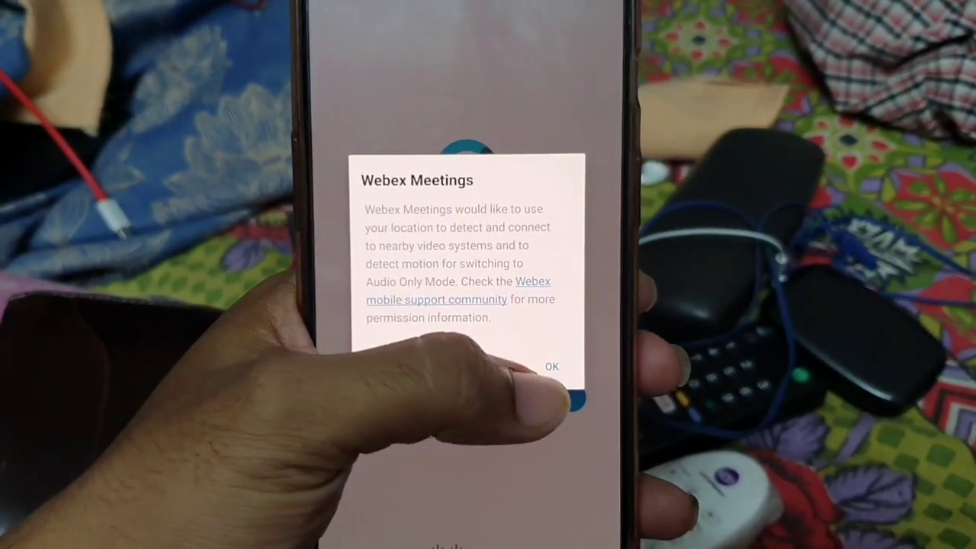
# Acknowledge the location notice and allow the app camera and audio access.
pyautogui.click(535, 347)
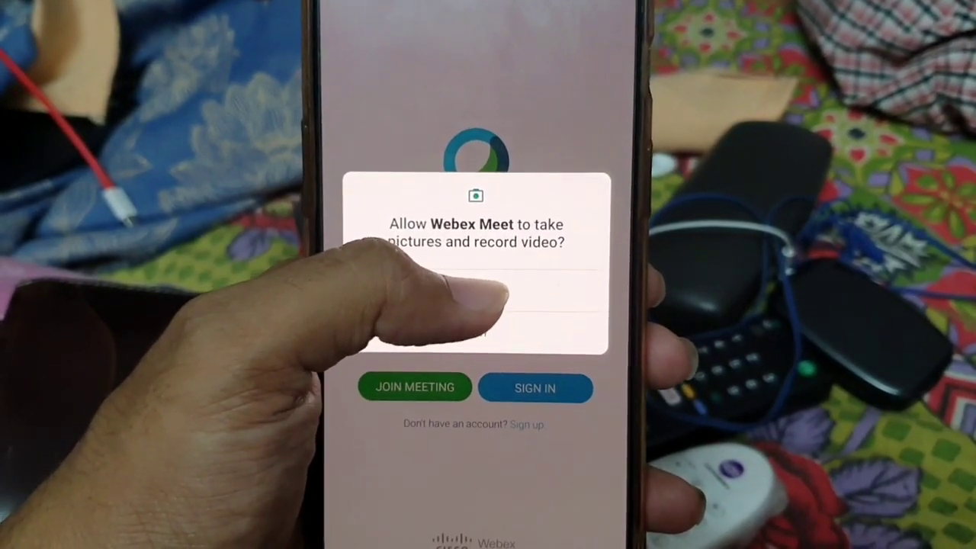
pyautogui.click(479, 269)
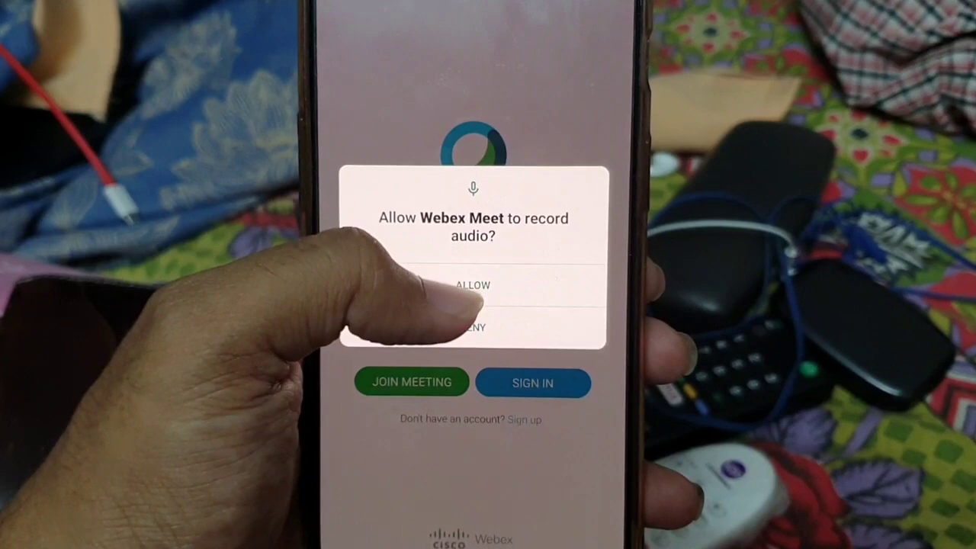
pyautogui.click(488, 286)
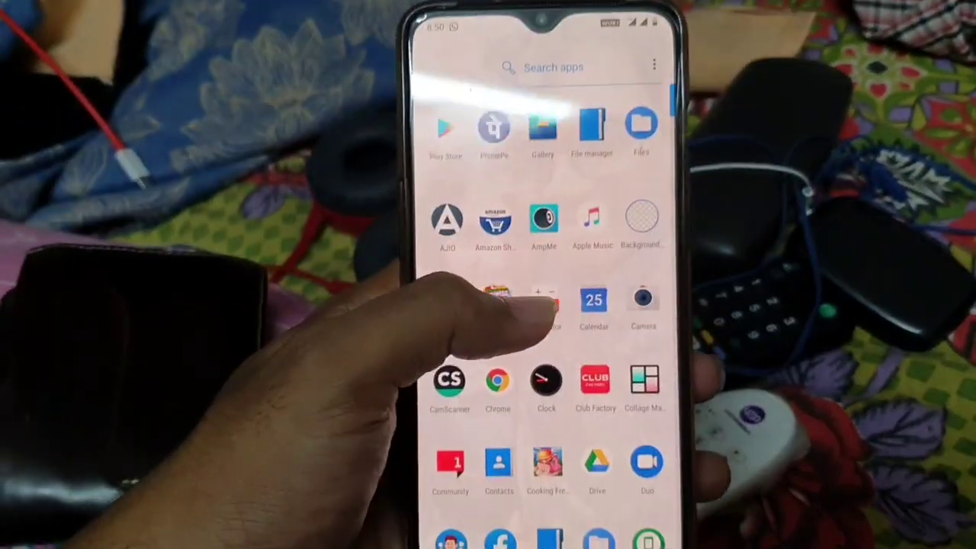
# Open the chat's meeting link in Webex Meet just once and dismiss the audio and Cisco device tips.
pyautogui.scroll(-5, 549, 305)
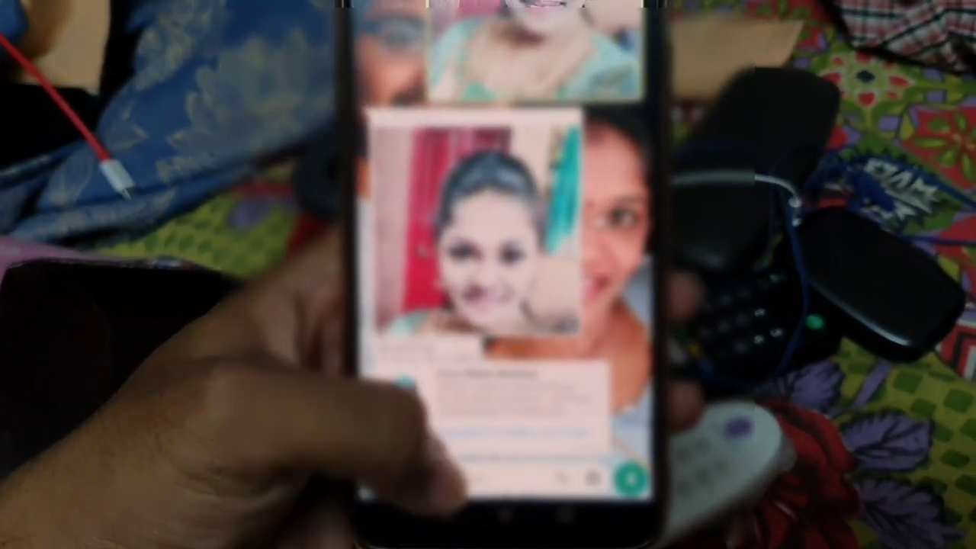
pyautogui.click(458, 465)
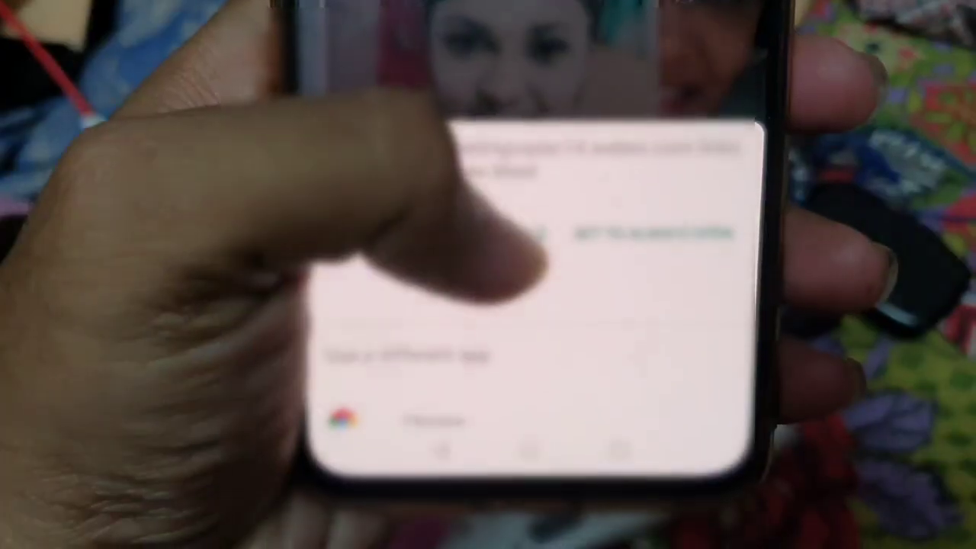
pyautogui.click(488, 227)
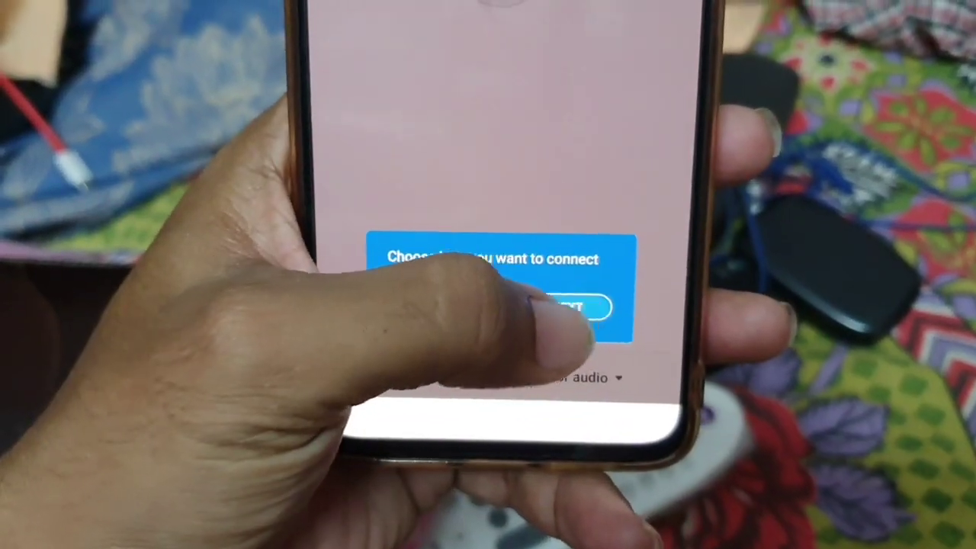
pyautogui.click(572, 307)
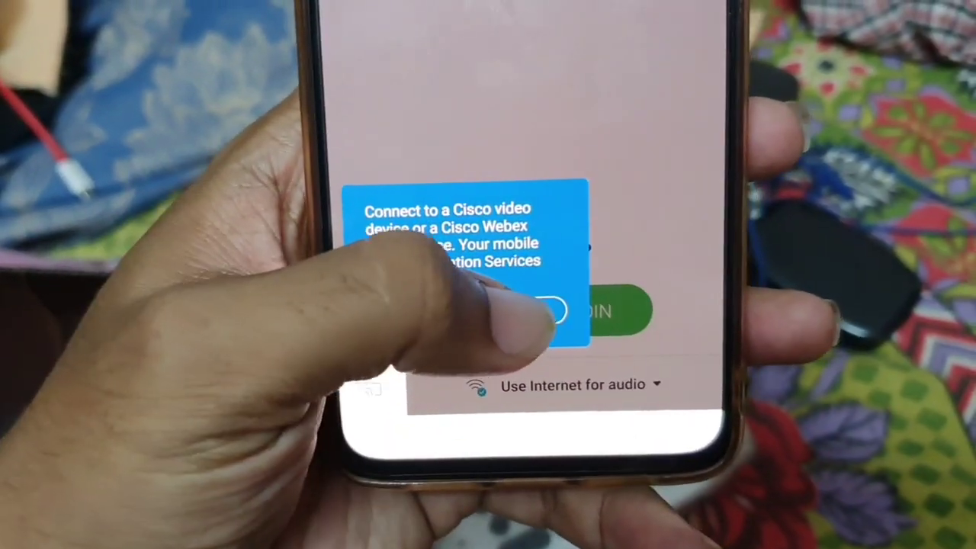
pyautogui.click(534, 301)
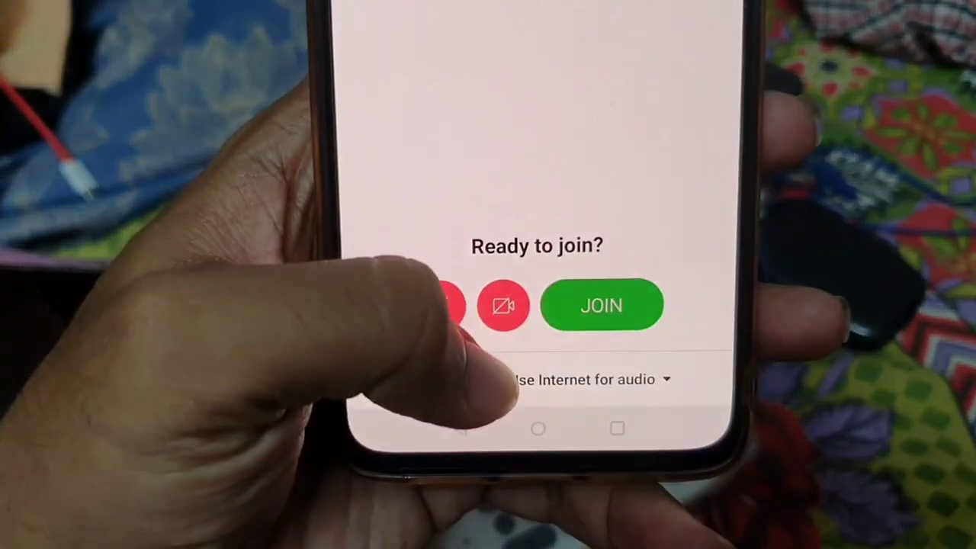